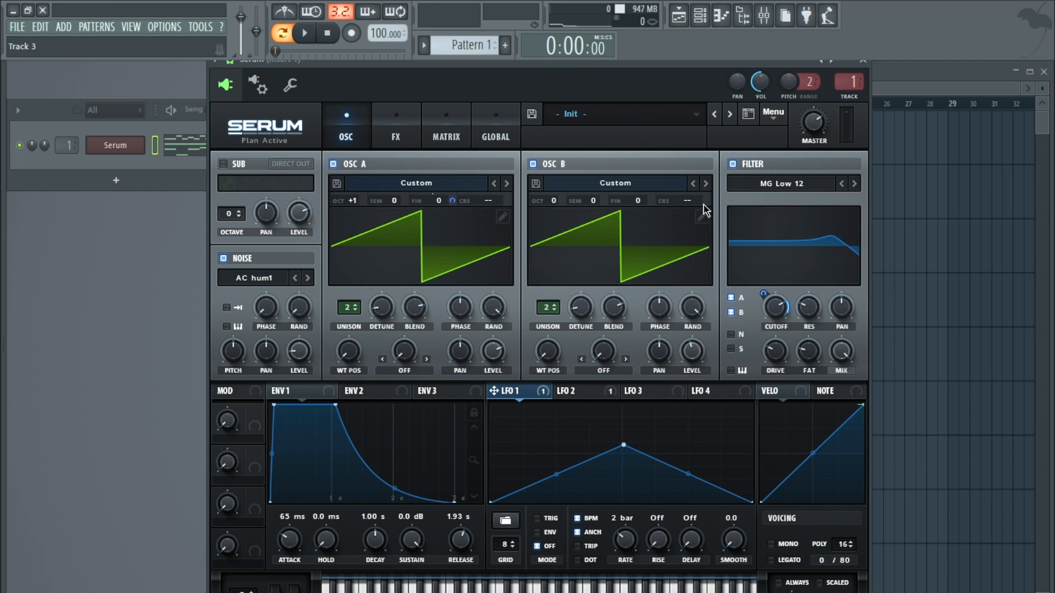
Step: Close the Serum window and play the arrangement in song mode
click(863, 61)
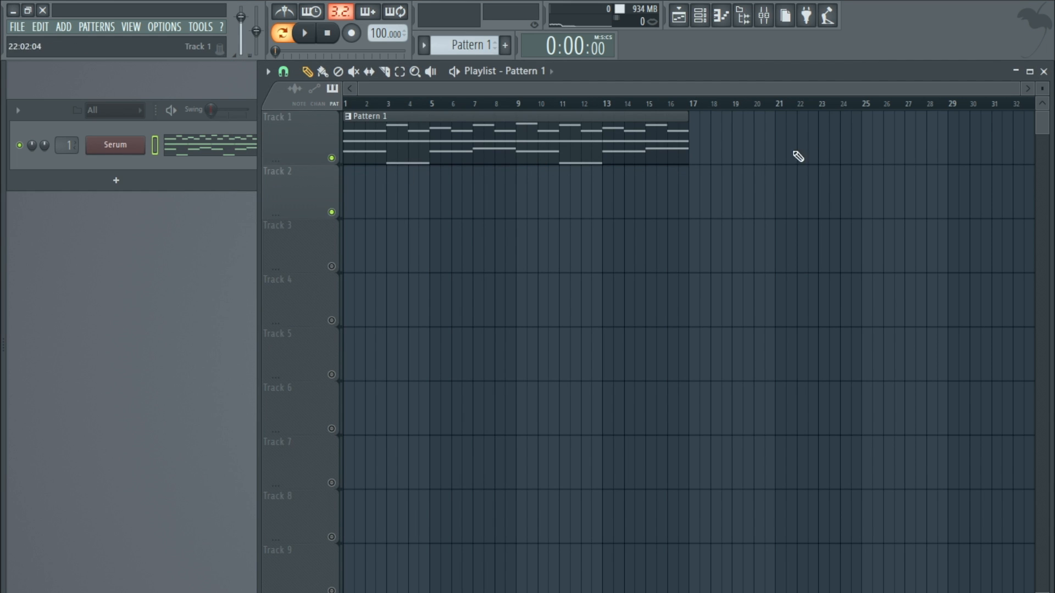
click(282, 33)
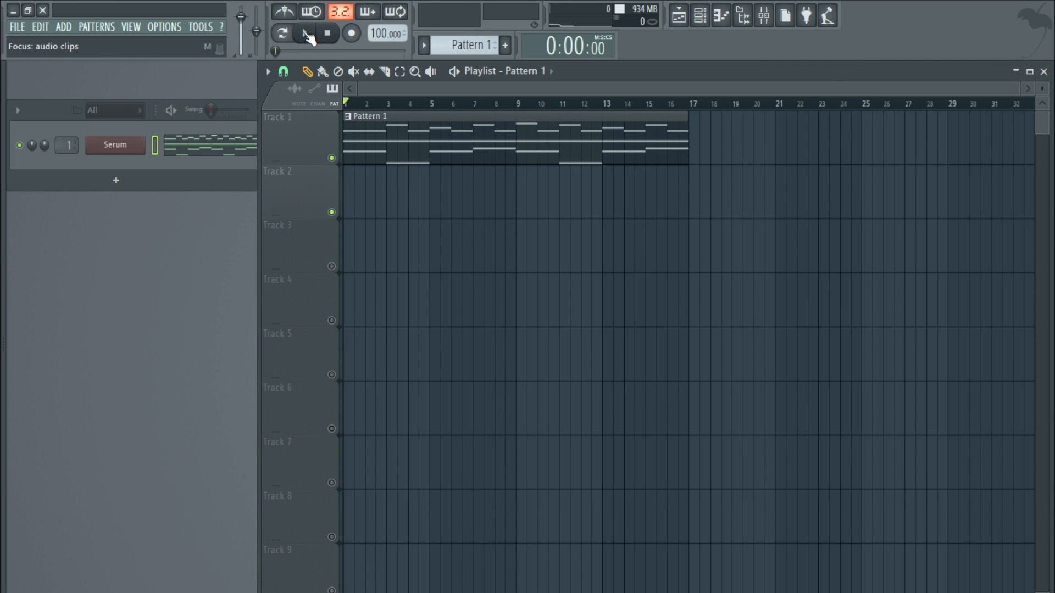
click(307, 35)
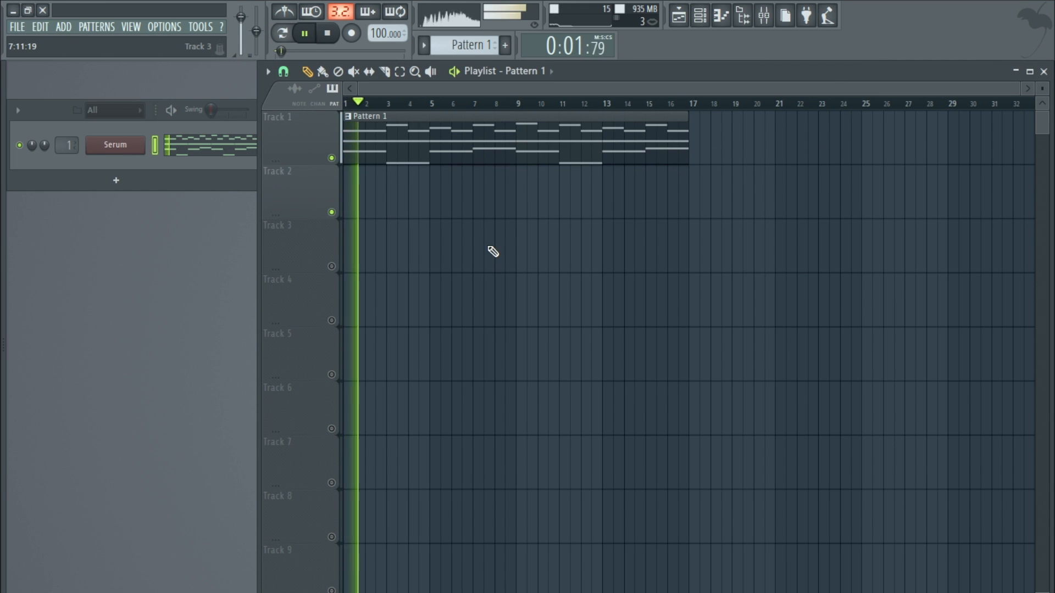
Step: Reopen Serum during playback and try a filter cutoff of 850 Hz, four unison voices on oscillator A and further cutoff changes
click(116, 145)
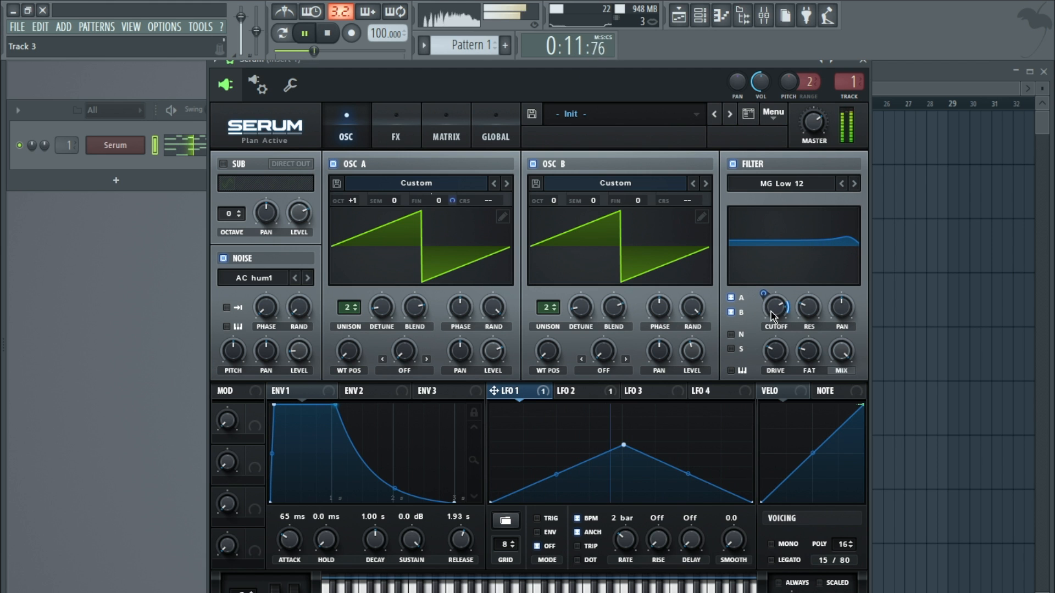
mouse_move(771, 324)
scroll(771, 324, down, 5)
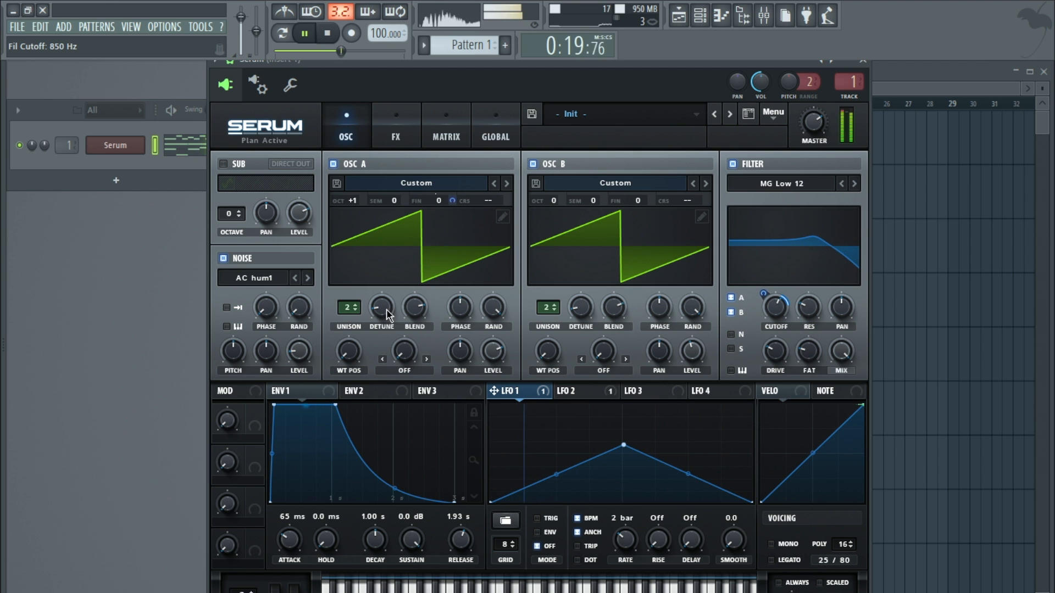
scroll(371, 310, down, 3)
drag(350, 309, 356, 295)
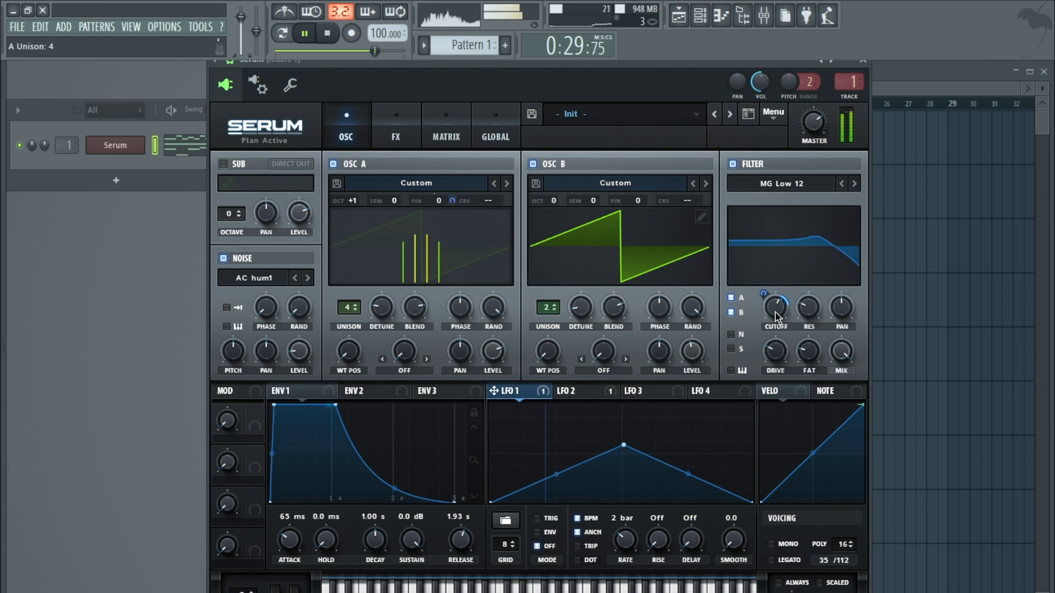
drag(775, 310, 724, 398)
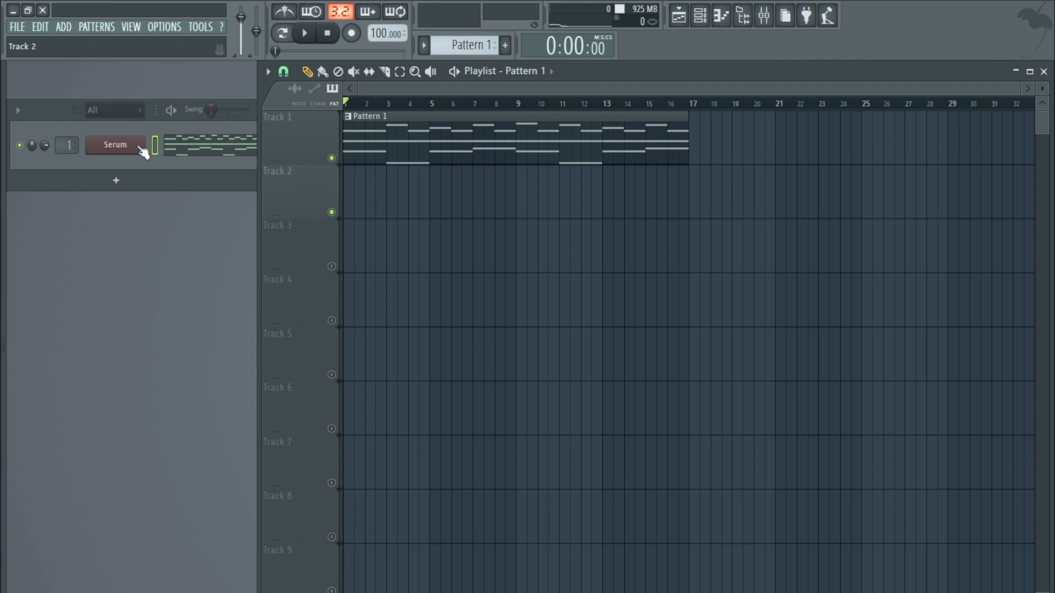
Step: Replace the instrument on the existing Serum channel with a fresh Serum instance at its Init preset
right_click(142, 149)
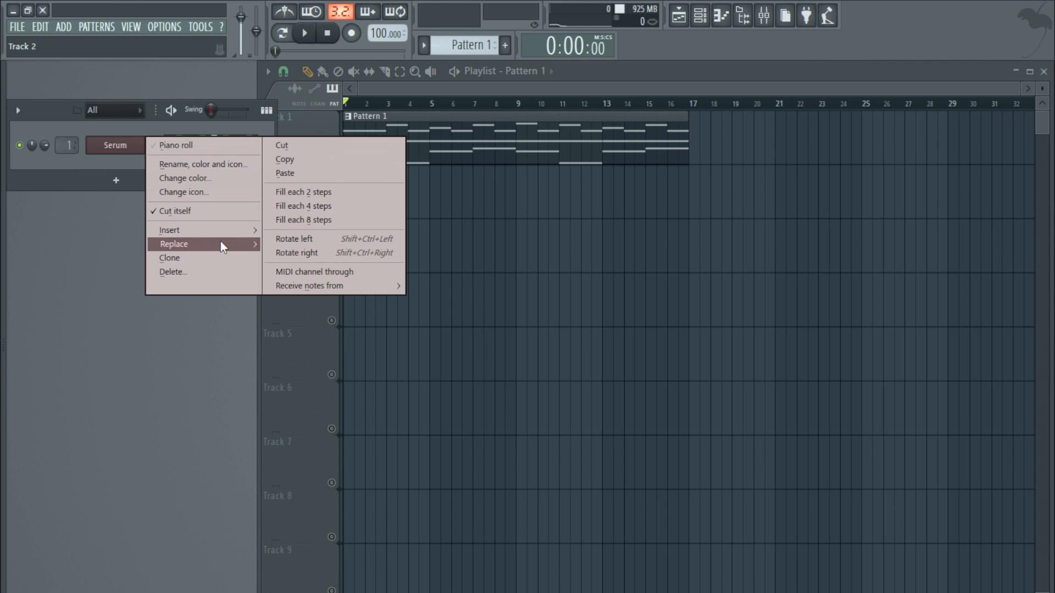
mouse_move(220, 242)
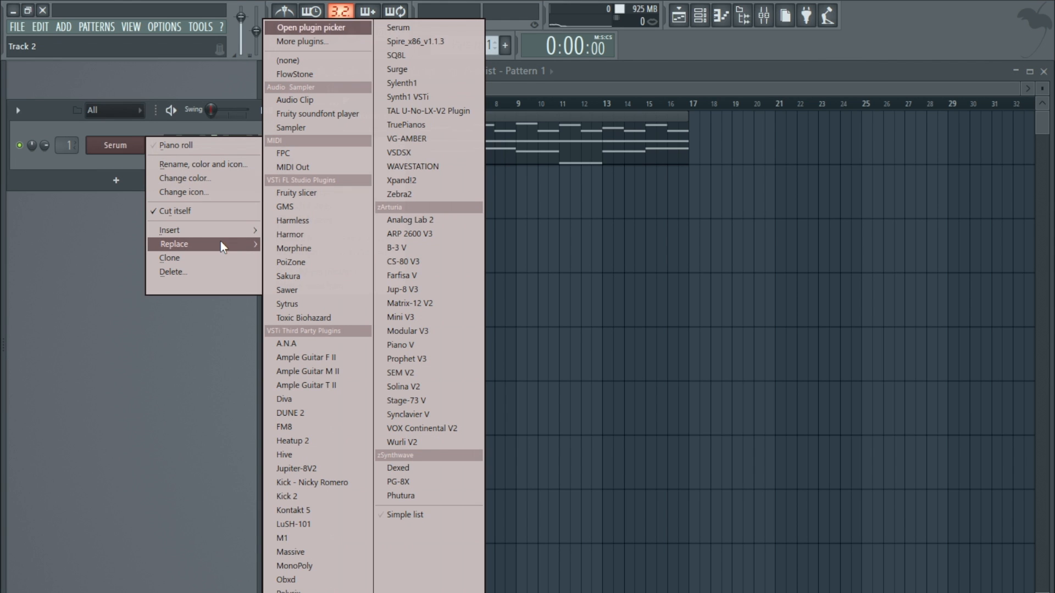
click(418, 28)
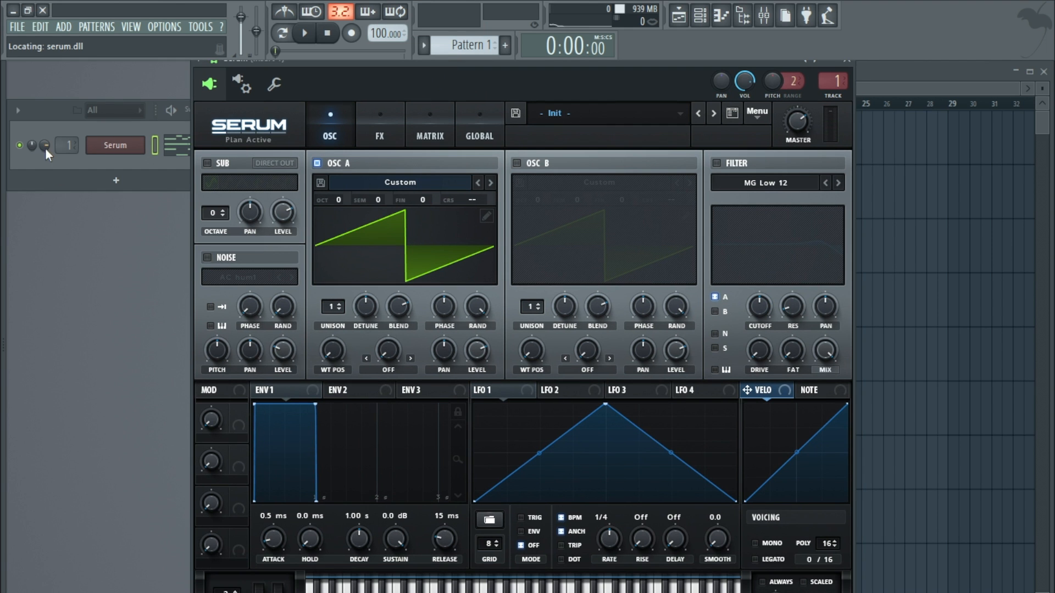
click(46, 147)
Step: Examine the Serum channel's chord notes in the piano roll, play Pattern 1 in pattern mode, and return to the synth
right_click(128, 161)
click(164, 146)
scroll(244, 169, down, 3)
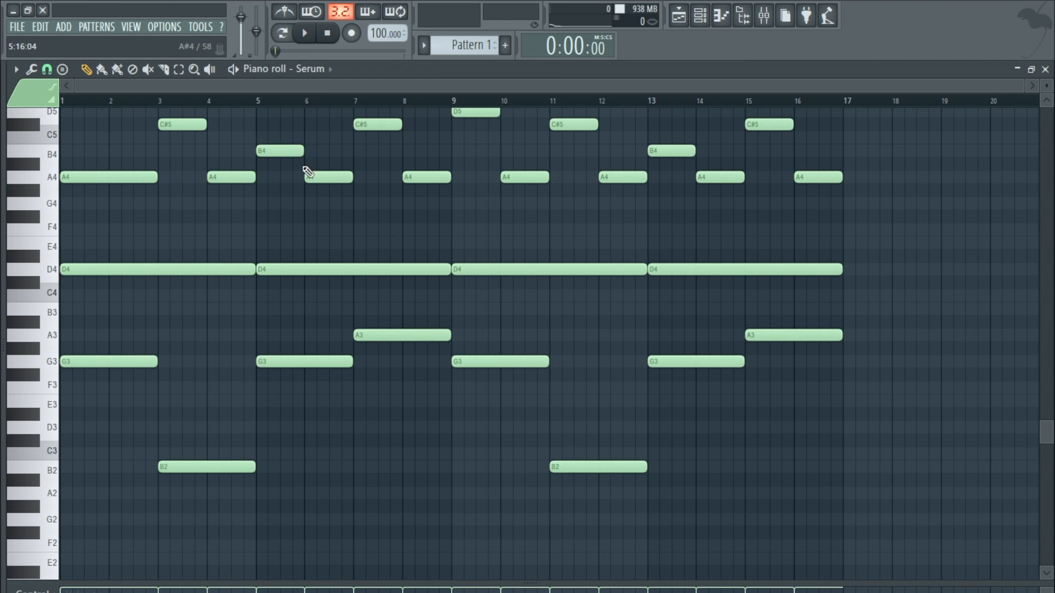
scroll(307, 172, up, 1)
click(297, 34)
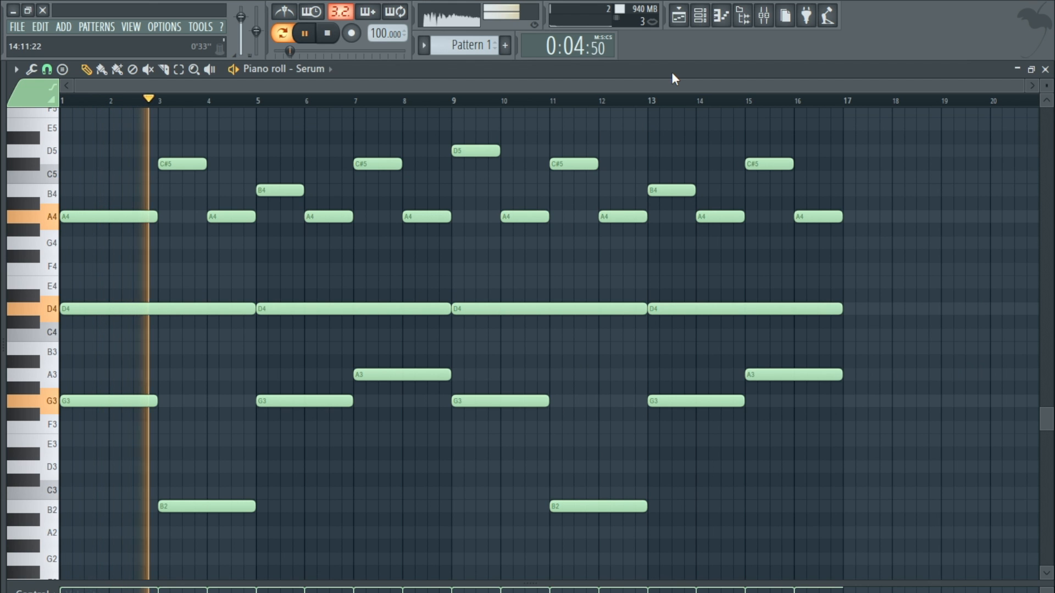
click(1045, 70)
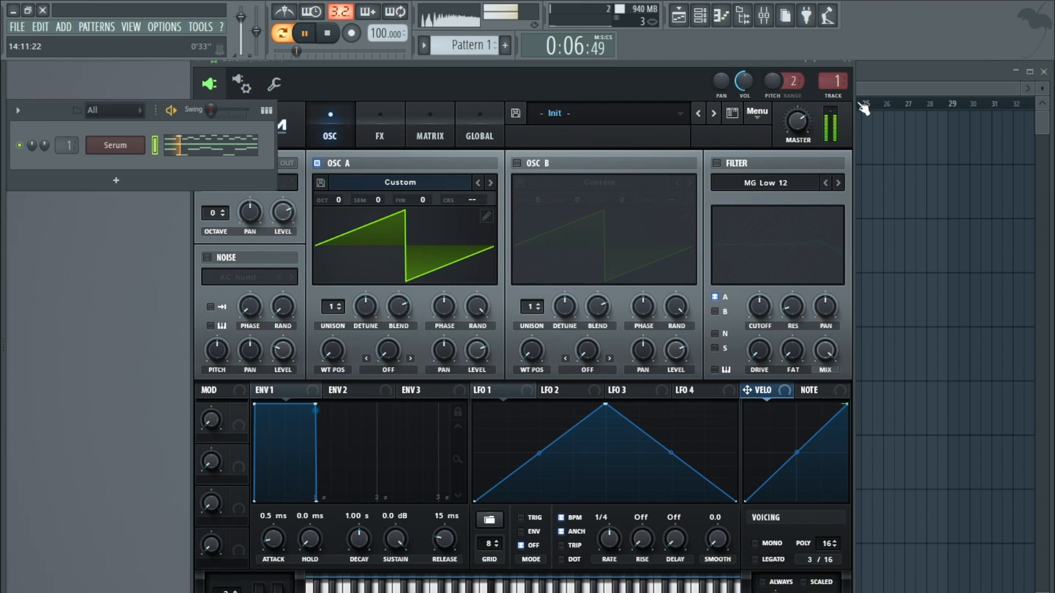
click(328, 34)
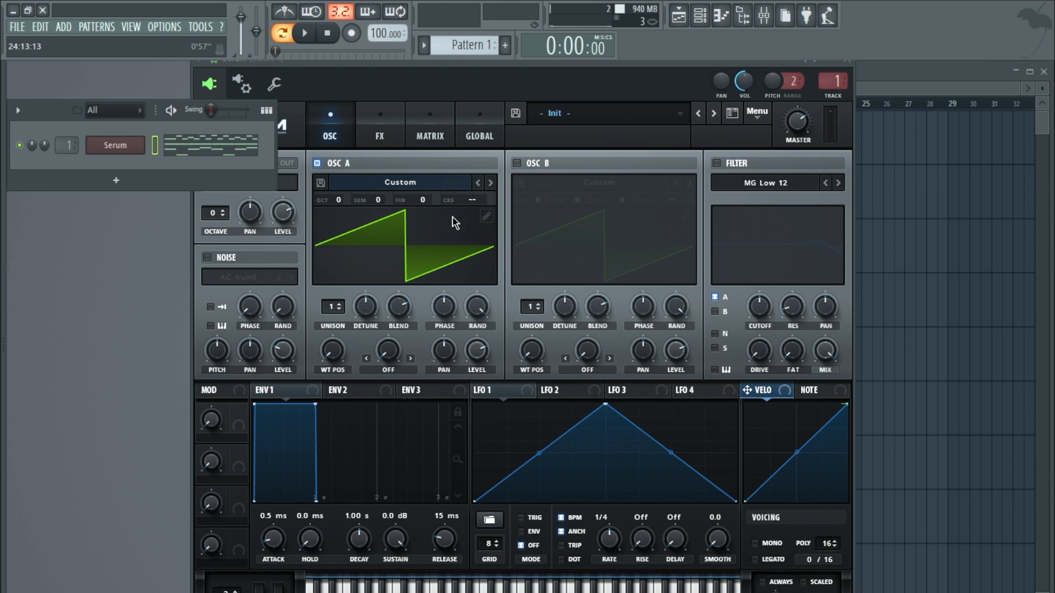
click(471, 74)
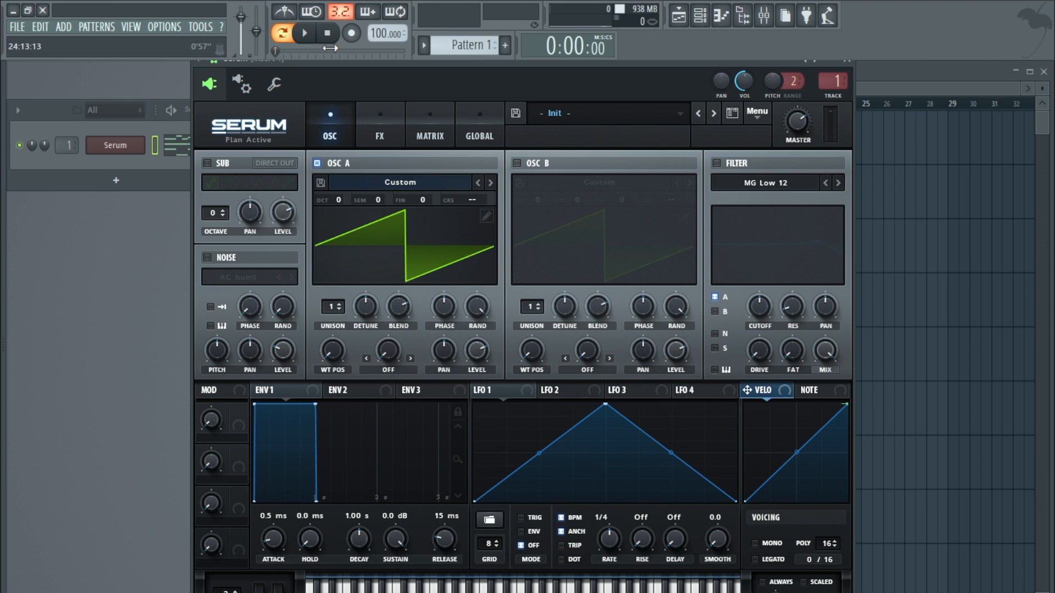
Step: Set oscillator A to 4 unison voices, 0.06 detune and +1 octave while the pattern plays
key(space)
drag(331, 308, 331, 268)
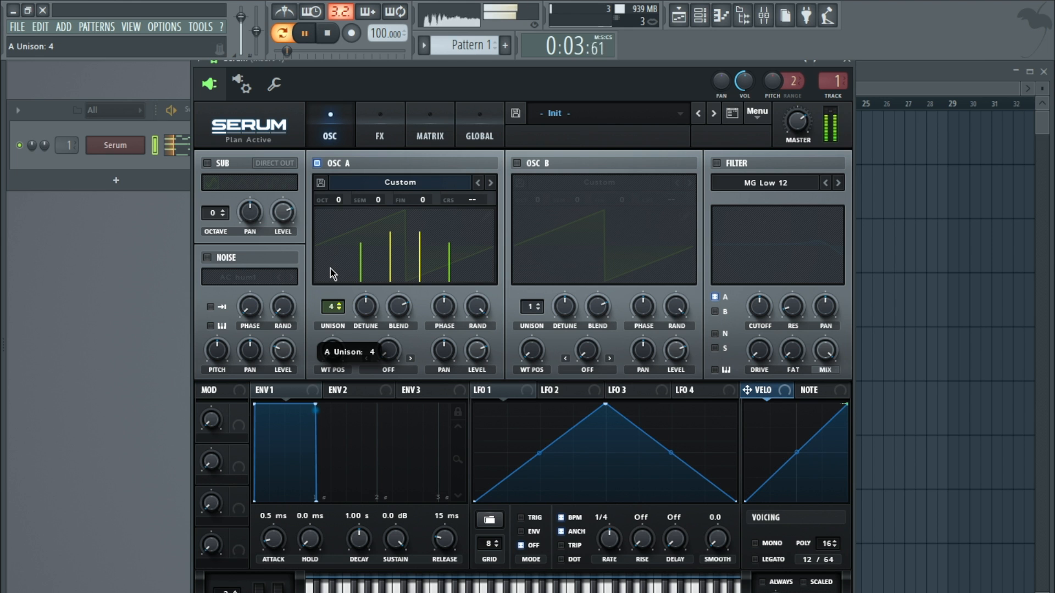
drag(366, 307, 363, 345)
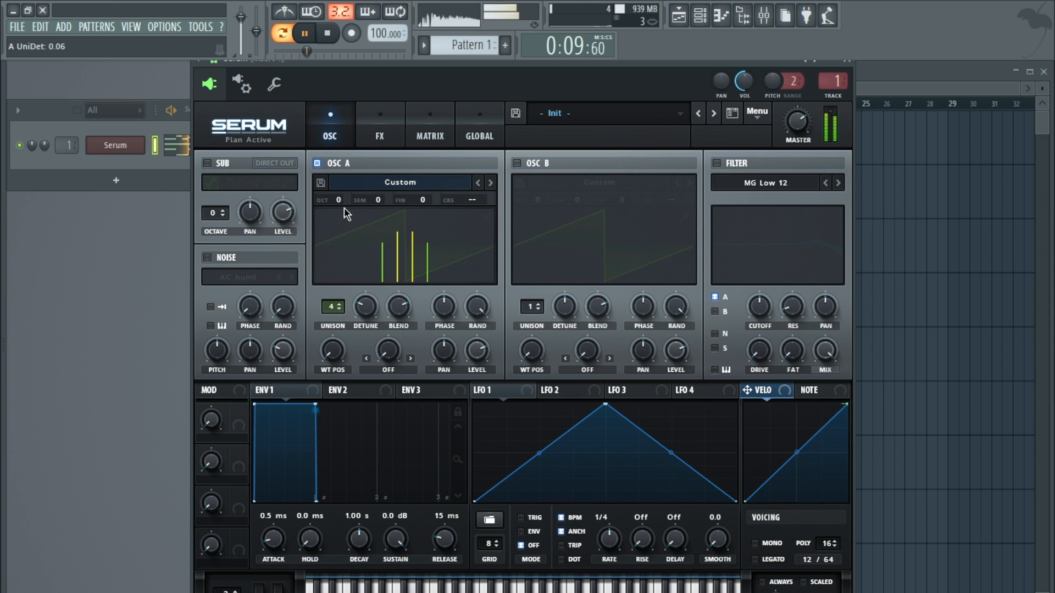
drag(338, 203, 339, 185)
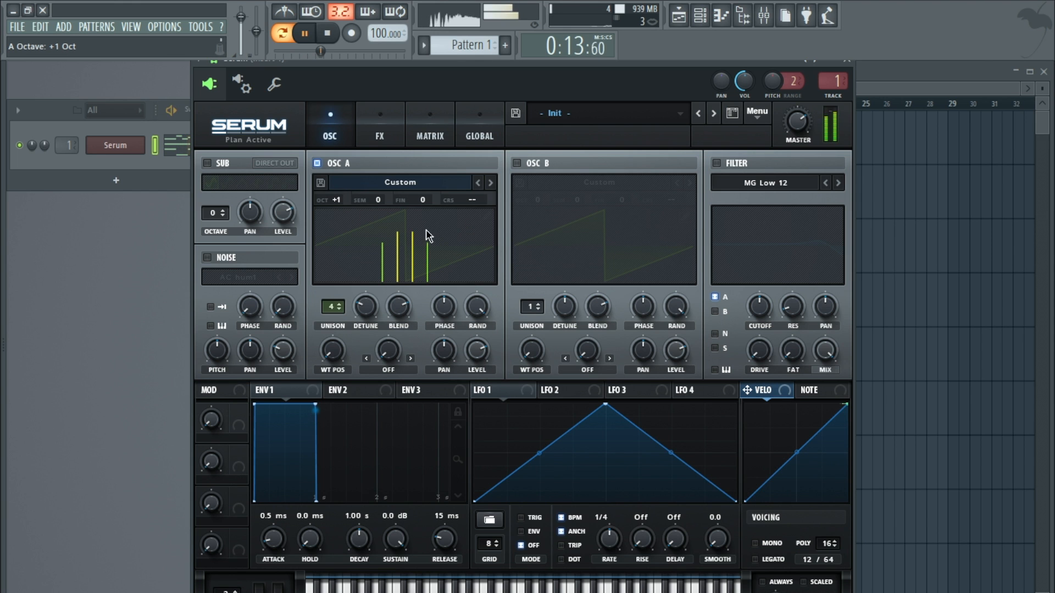
click(327, 33)
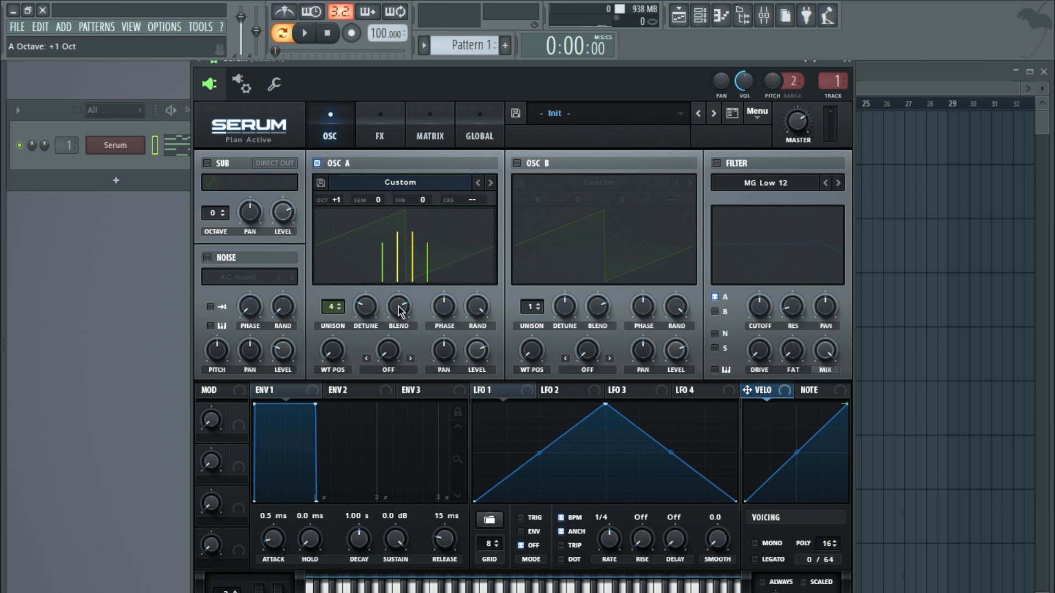
Step: Audition oscillator A's unison blend at 0 during playback, and set it to 79
drag(398, 306, 390, 344)
drag(374, 386, 341, 157)
key(space)
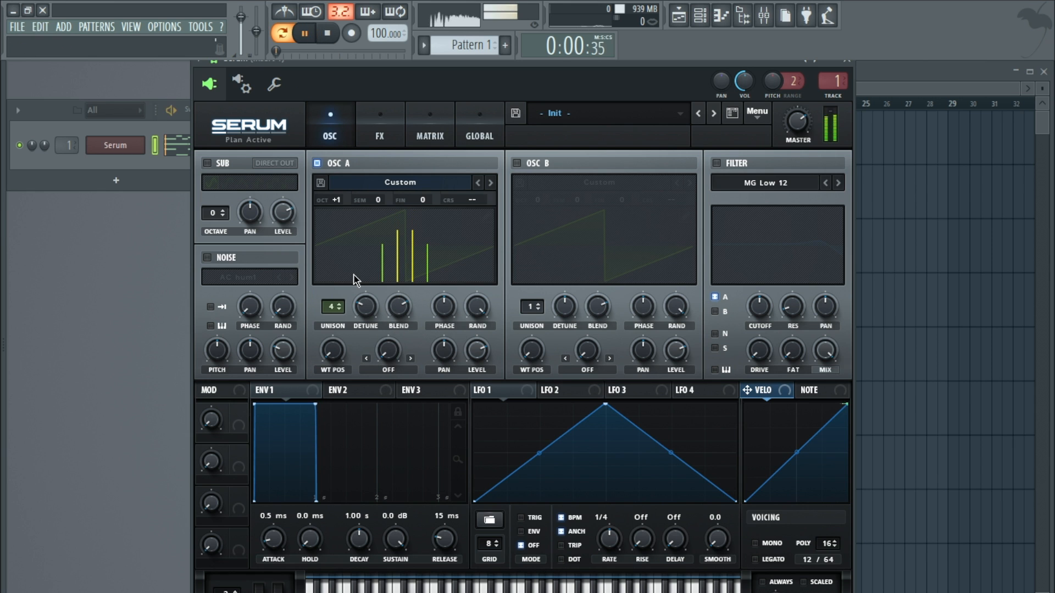
drag(397, 311, 350, 494)
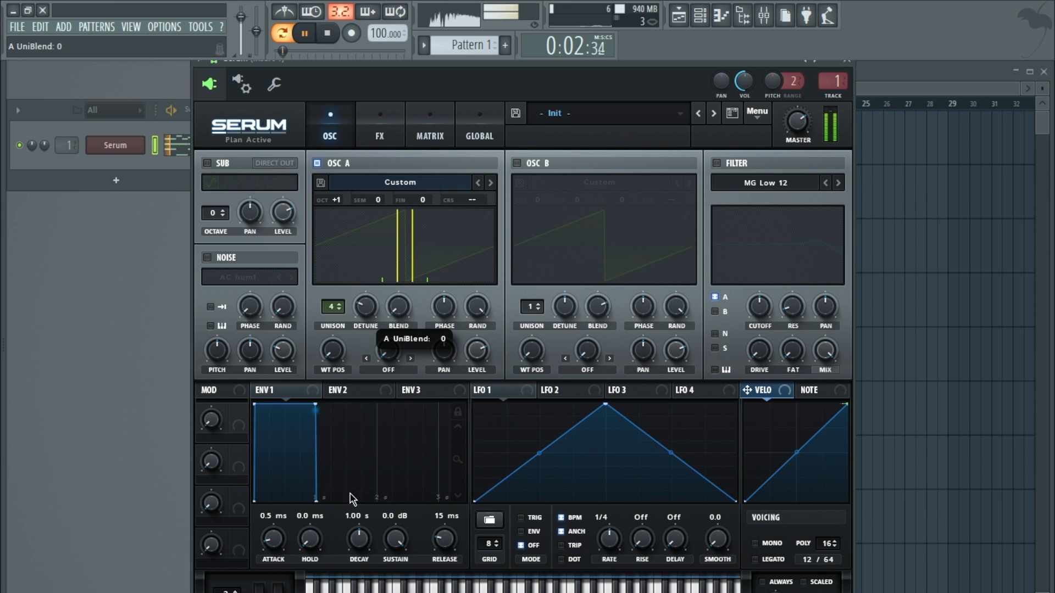
drag(397, 311, 393, 289)
key(space)
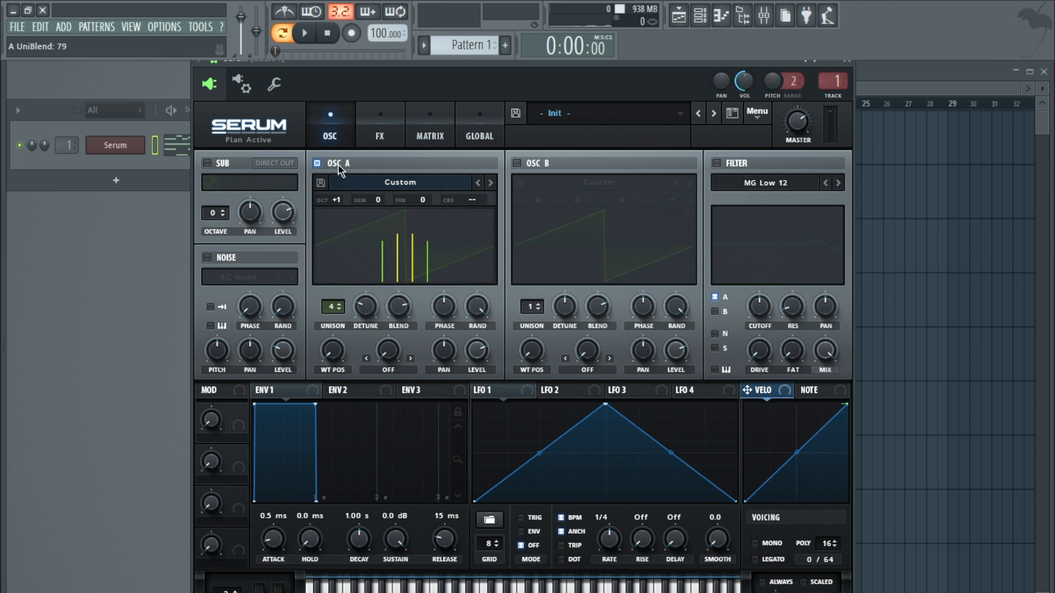
Step: Enable the MG Low 12 filter with a cutoff of 2022 Hz and the Fat amount at 13%
click(716, 164)
key(space)
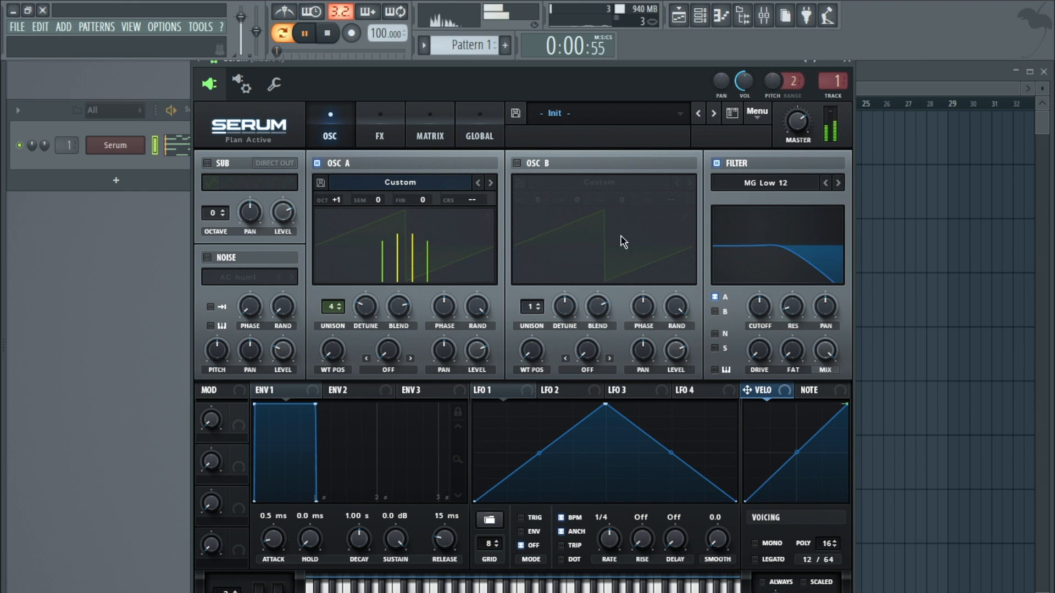
drag(758, 347, 753, 272)
key(space)
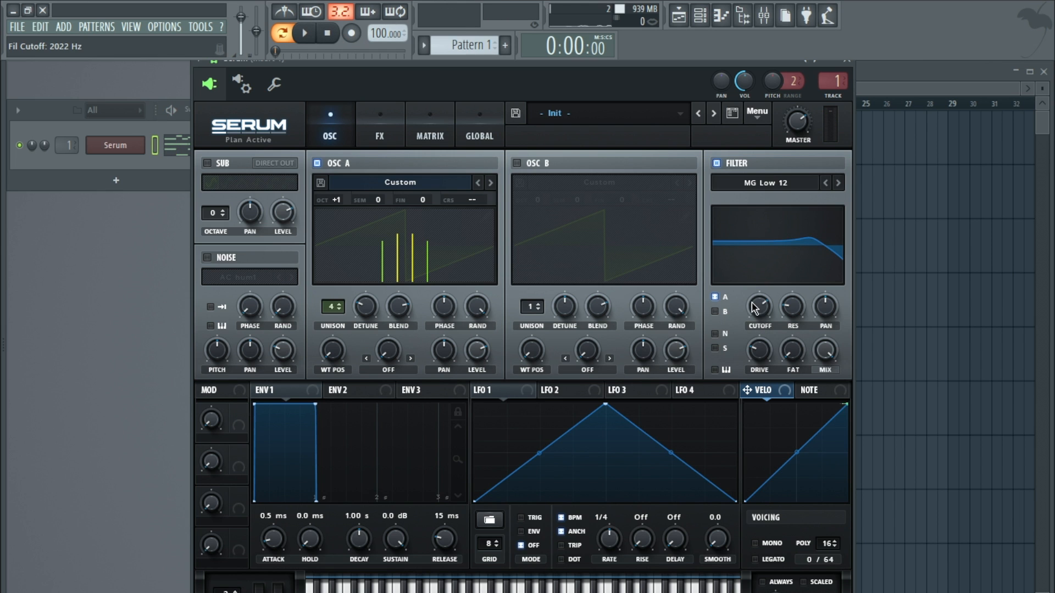
drag(792, 350, 792, 340)
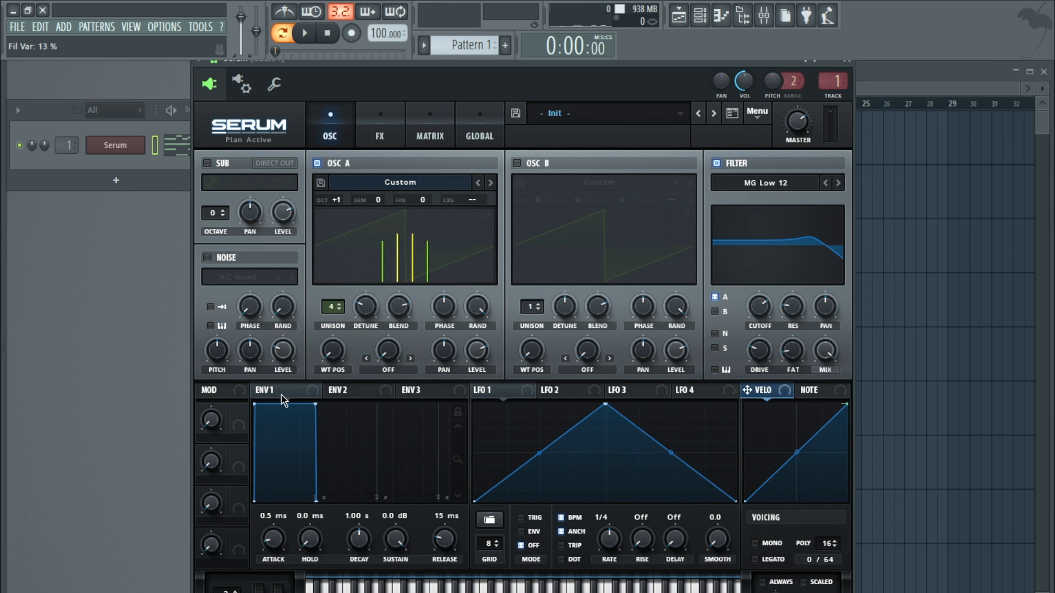
Step: Set envelope 1 to an 88 ms attack and a 1.93 s release while the pattern plays
key(space)
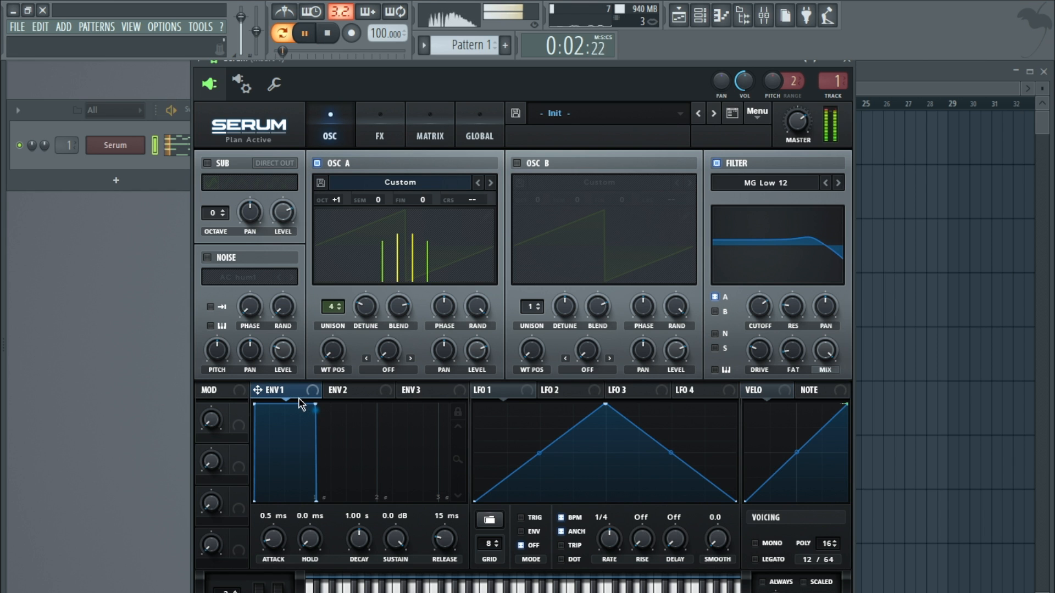
drag(451, 550, 445, 493)
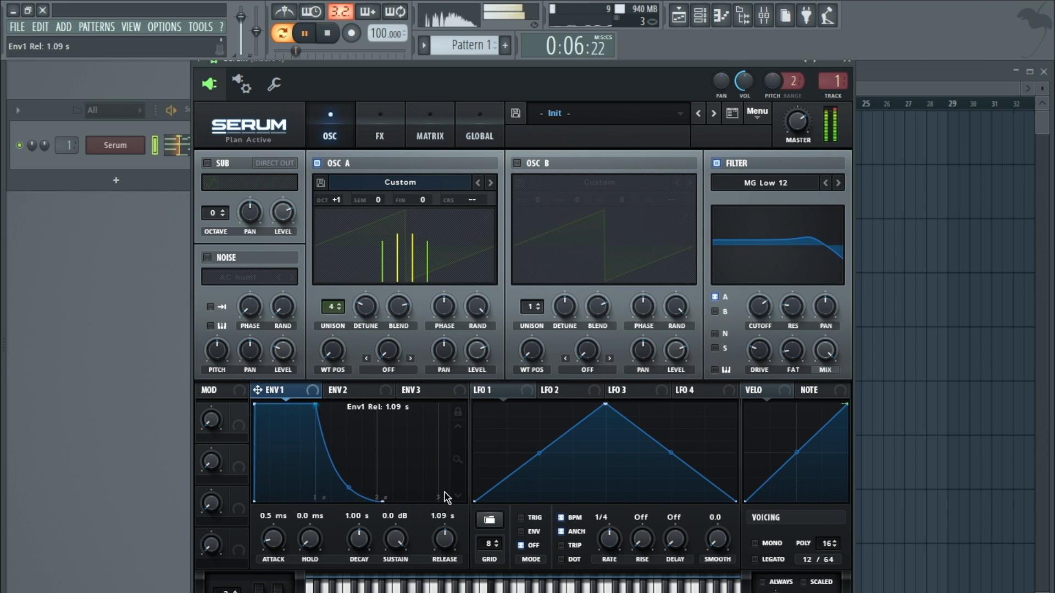
drag(275, 541, 278, 517)
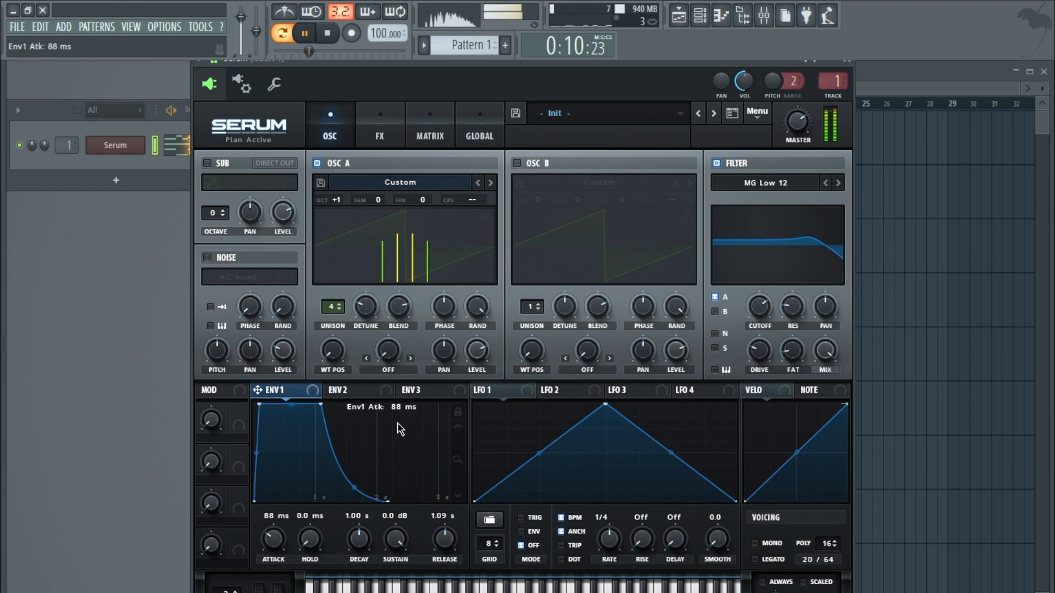
scroll(444, 530, up, 8)
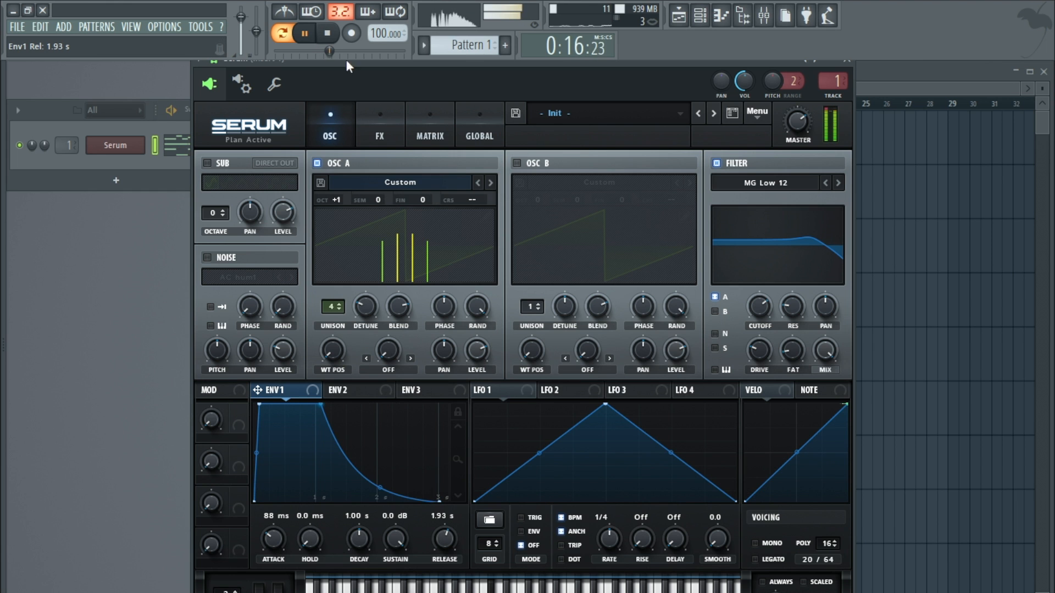
click(333, 34)
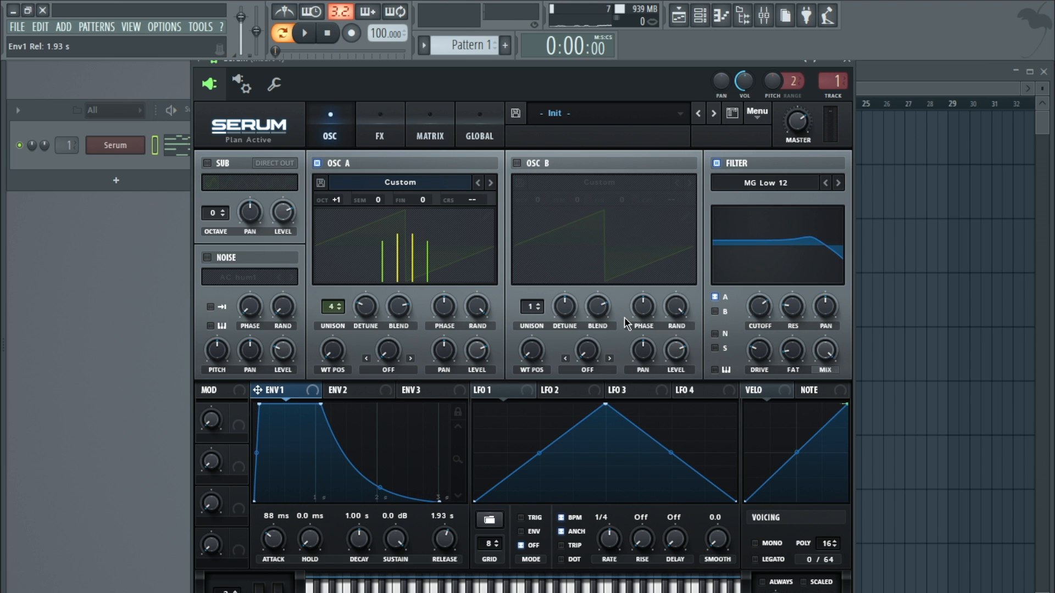
Step: Audition the pattern with the filter cutoff fully open at 22050 Hz, and set the cutoff to 1586 Hz
drag(753, 300, 765, 215)
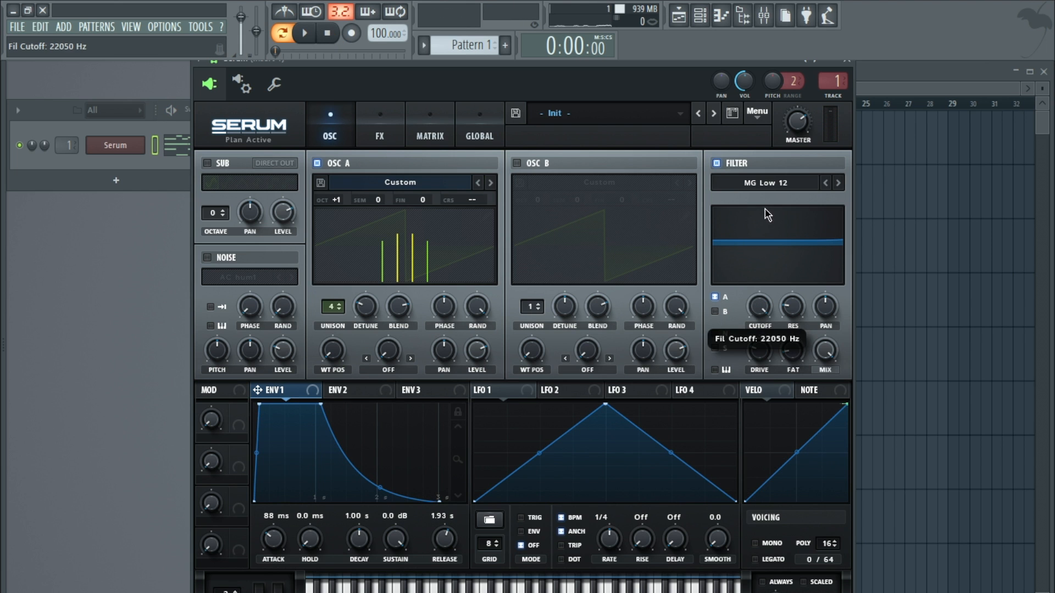
click(307, 38)
click(330, 37)
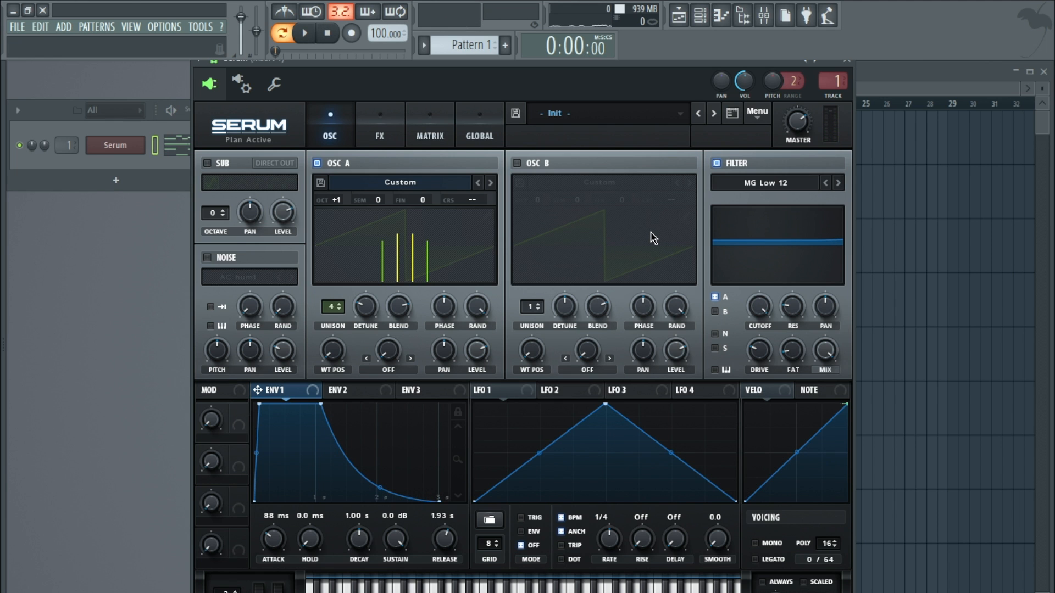
drag(768, 299, 762, 360)
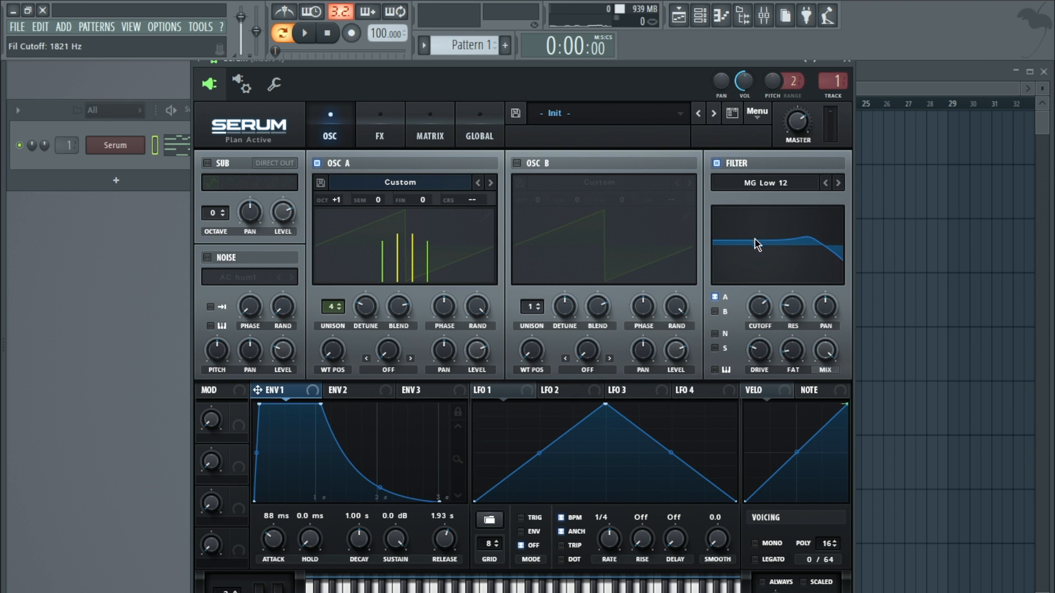
mouse_move(753, 306)
mouse_down()
mouse_move(742, 352)
mouse_move(744, 259)
mouse_move(737, 318)
mouse_move(723, 334)
mouse_move(737, 286)
mouse_move(752, 288)
mouse_move(754, 320)
mouse_move(754, 308)
mouse_up()
Step: Assign LFO 1 to the filter cutoff and lower the middle point of the LFO shape to the base of its graph
drag(527, 394, 596, 362)
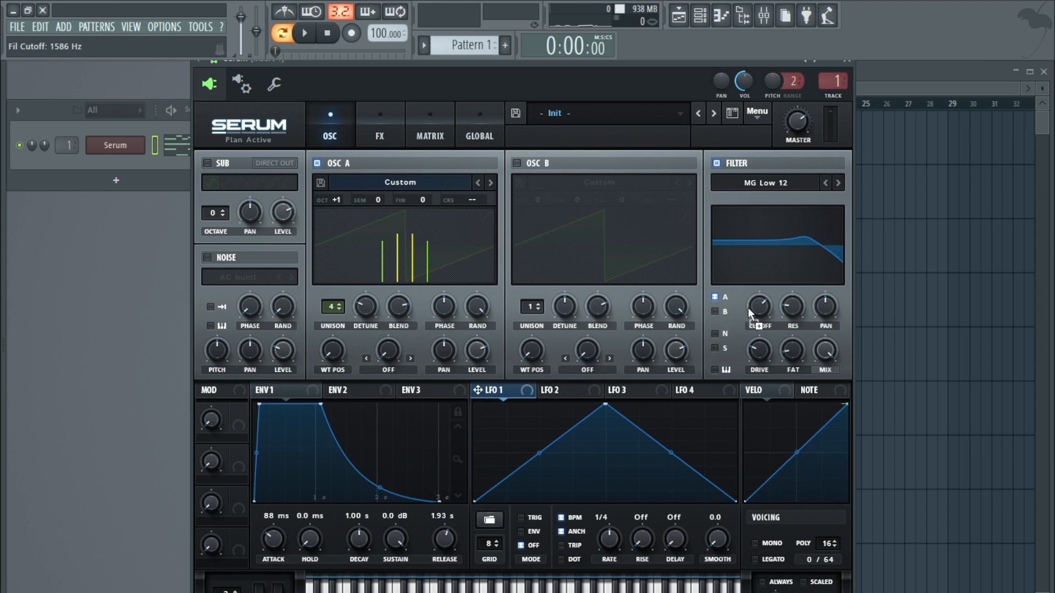
drag(754, 305, 755, 307)
drag(606, 405, 605, 501)
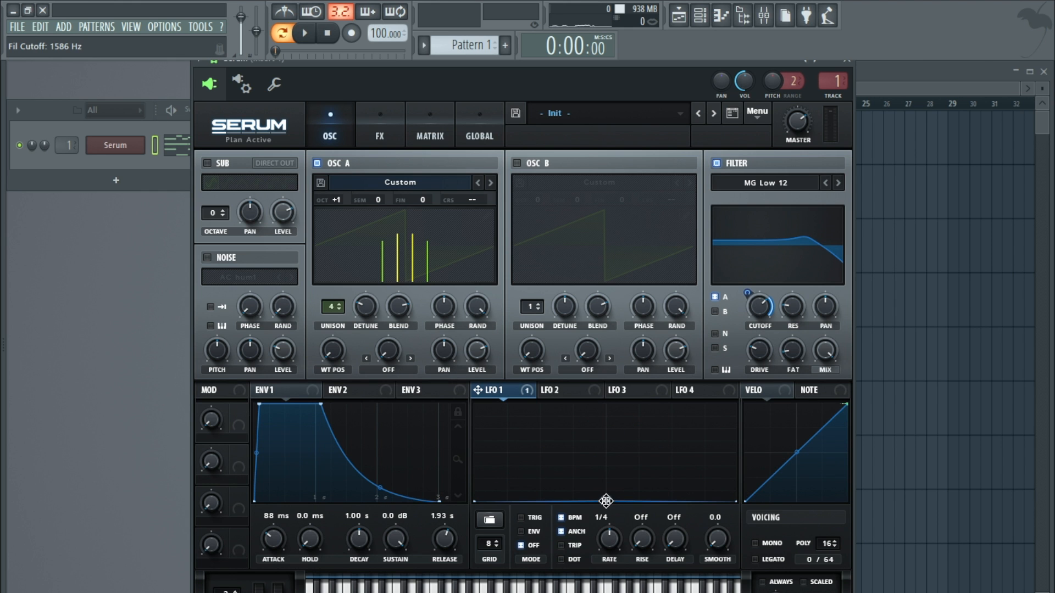
Step: Audition the pattern with the LFO 1 shape flat at its base, and with all its points raised to the top
click(305, 34)
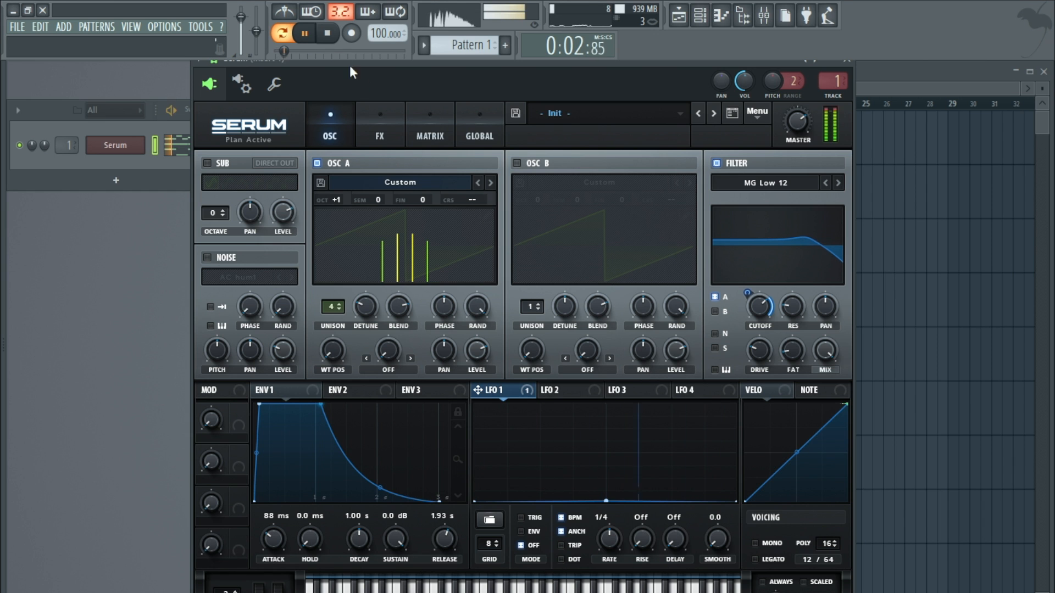
key(space)
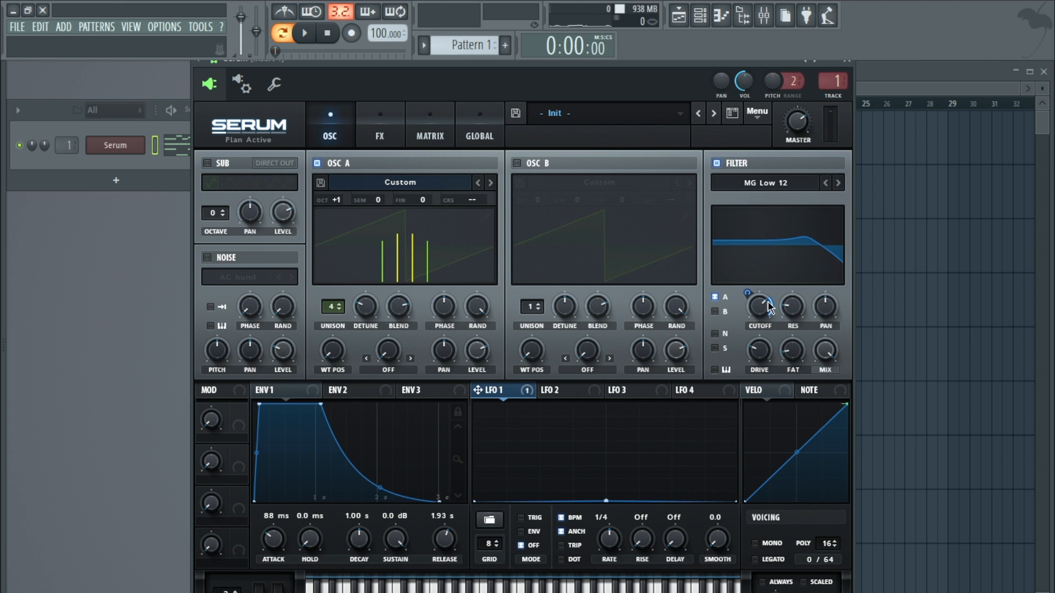
drag(606, 500, 613, 436)
drag(480, 503, 487, 378)
drag(614, 436, 611, 387)
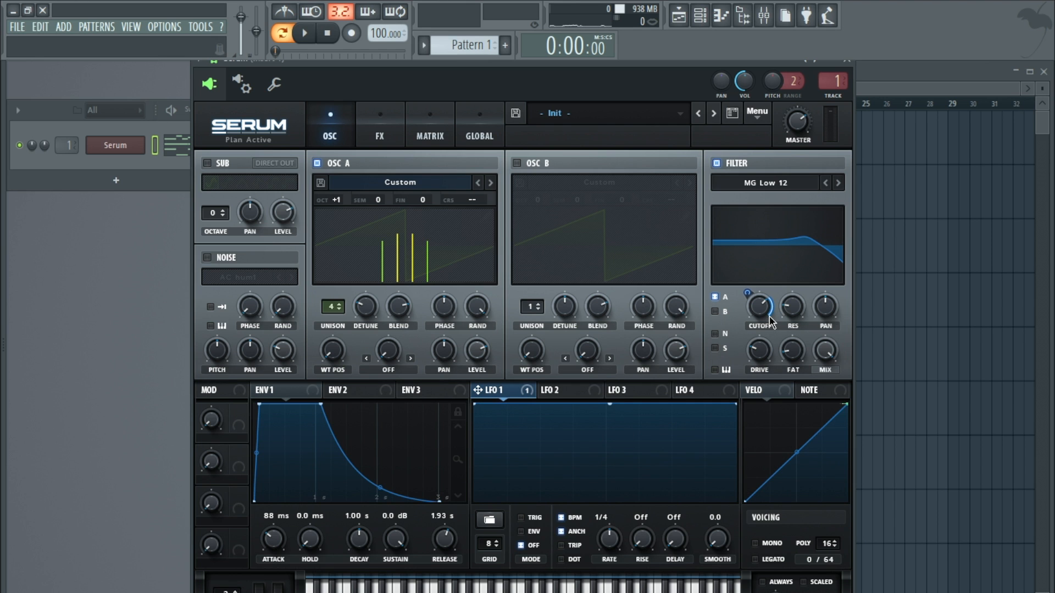
key(space)
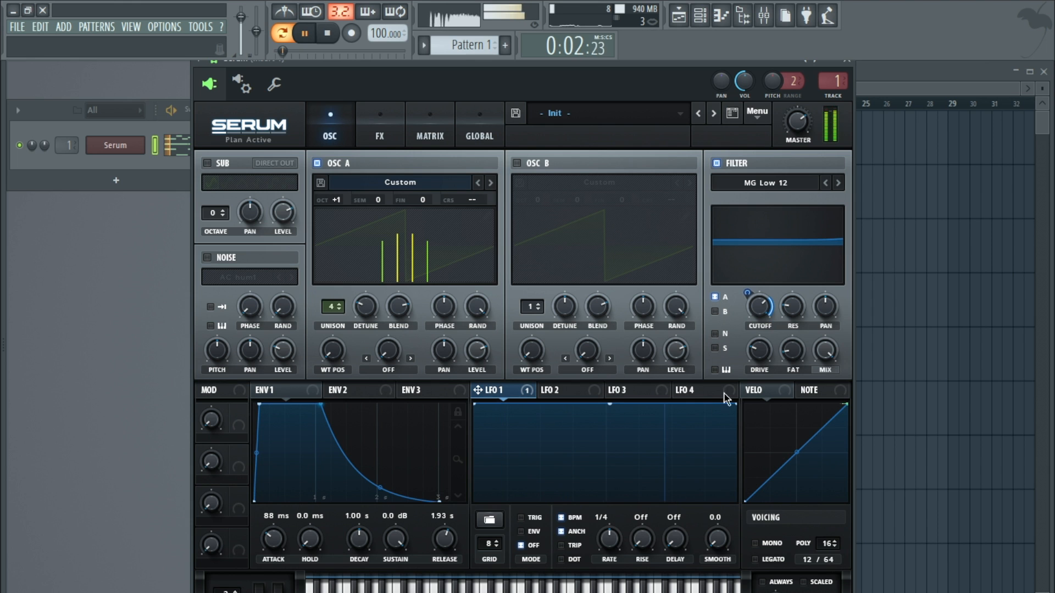
Step: Pull LFO 1's middle point down into a V shape, reduce its cutoff modulation amount, and audition the pattern
drag(611, 407, 596, 501)
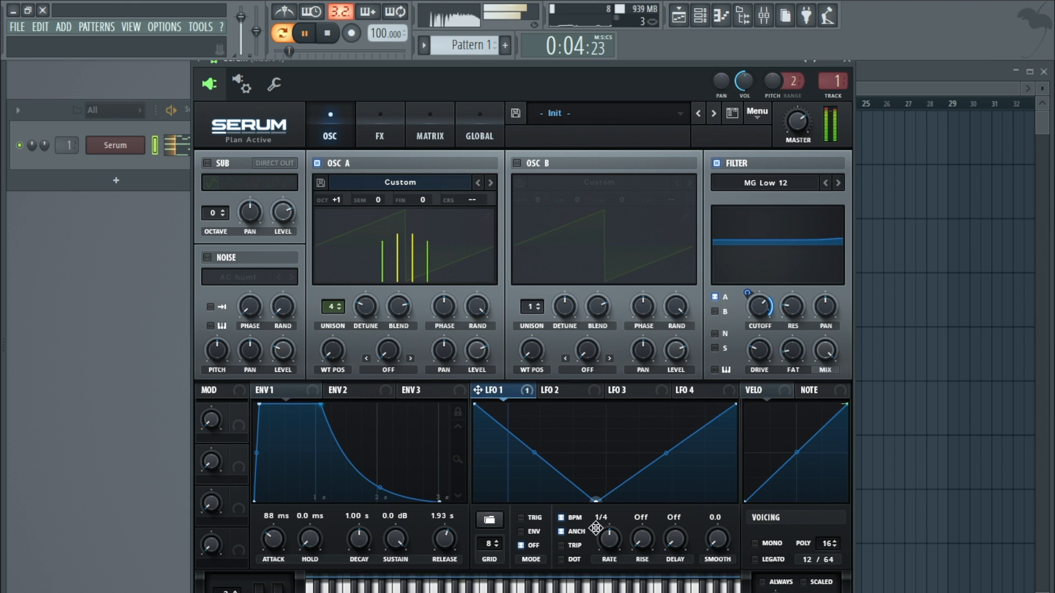
click(328, 33)
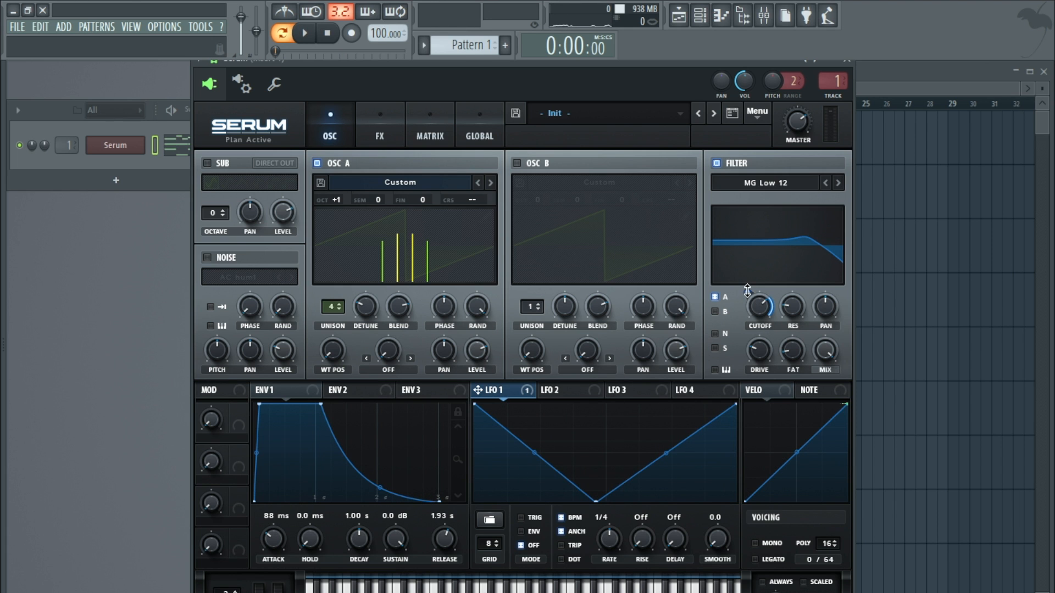
drag(745, 290, 748, 321)
click(306, 35)
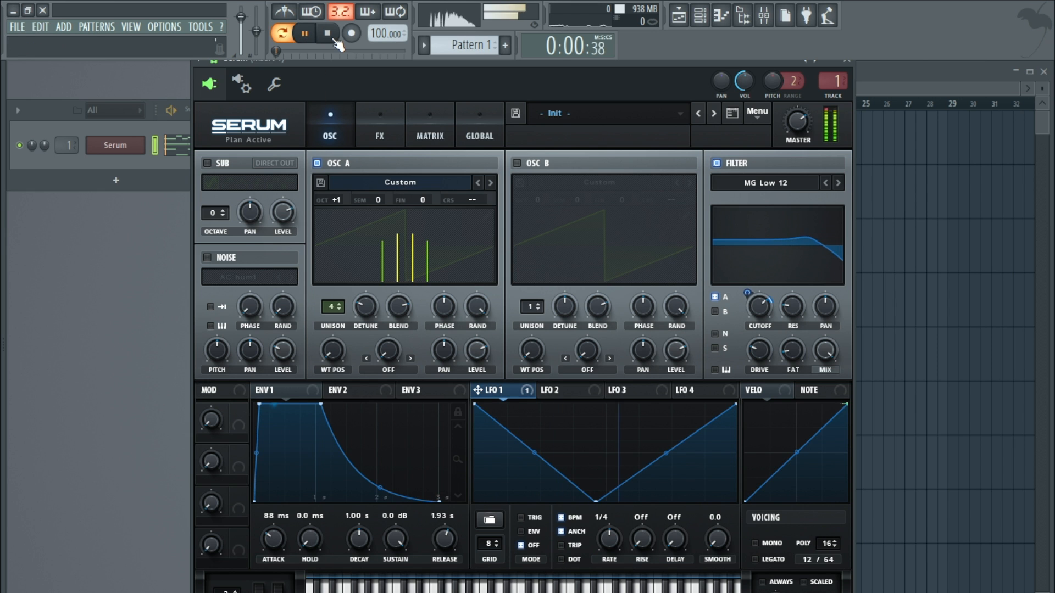
click(329, 34)
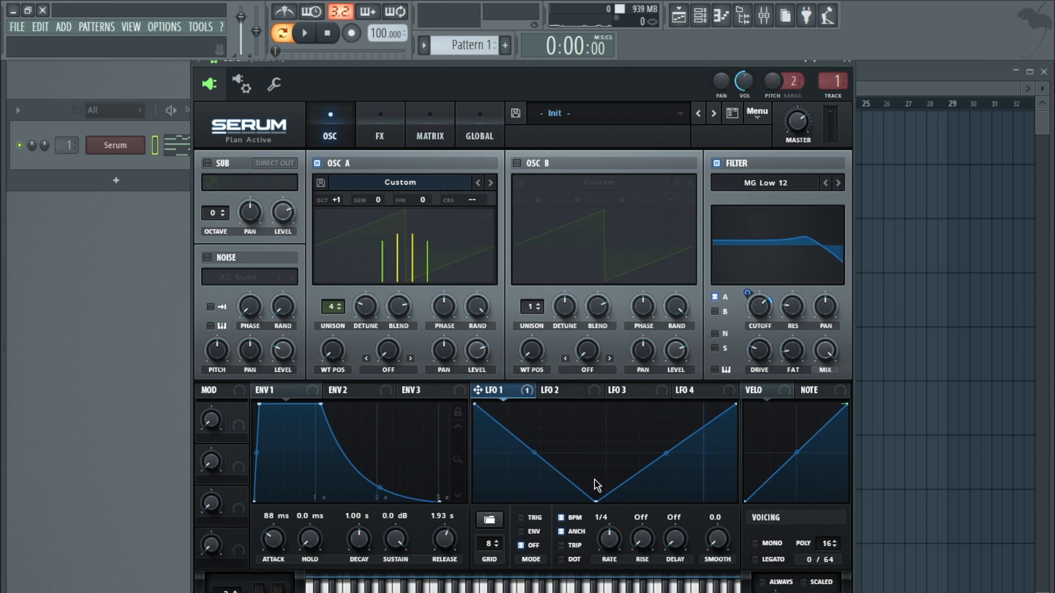
Step: Reshape LFO 1 into a low triangle with both ends at the base and the middle point at about a quarter height
drag(477, 411, 436, 511)
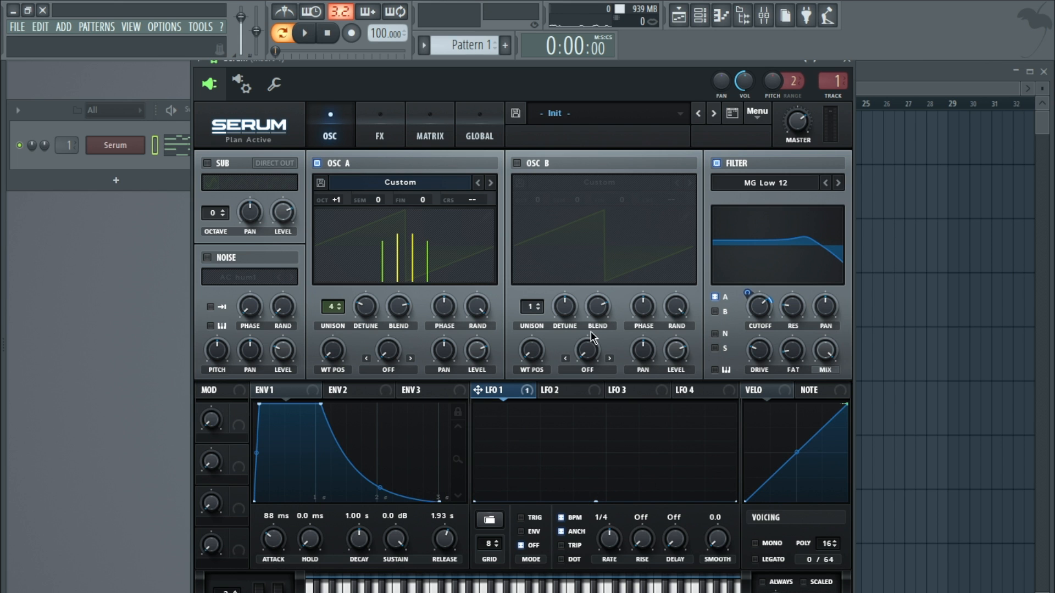
drag(599, 503, 609, 482)
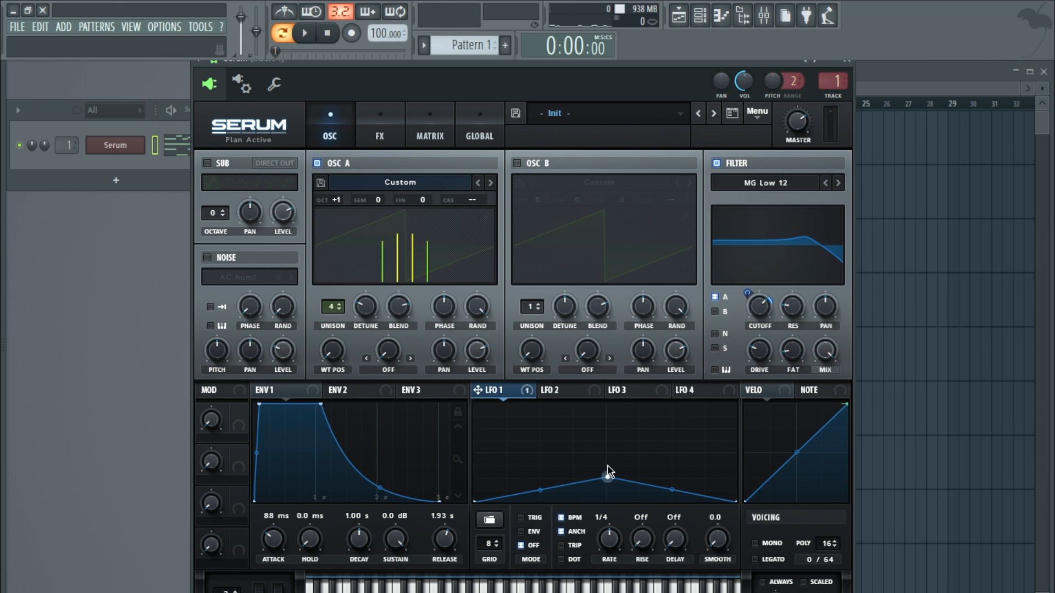
click(304, 33)
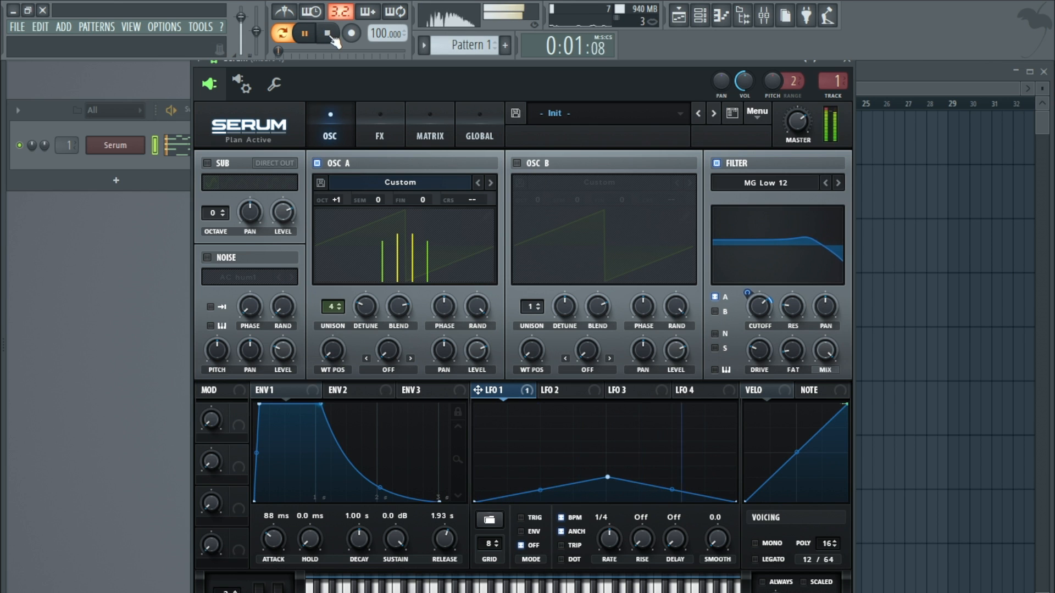
Step: Slow LFO 1's rate to 2 bar and raise its middle point to slightly over a third of the graph height during playback
drag(744, 291, 743, 286)
key(space)
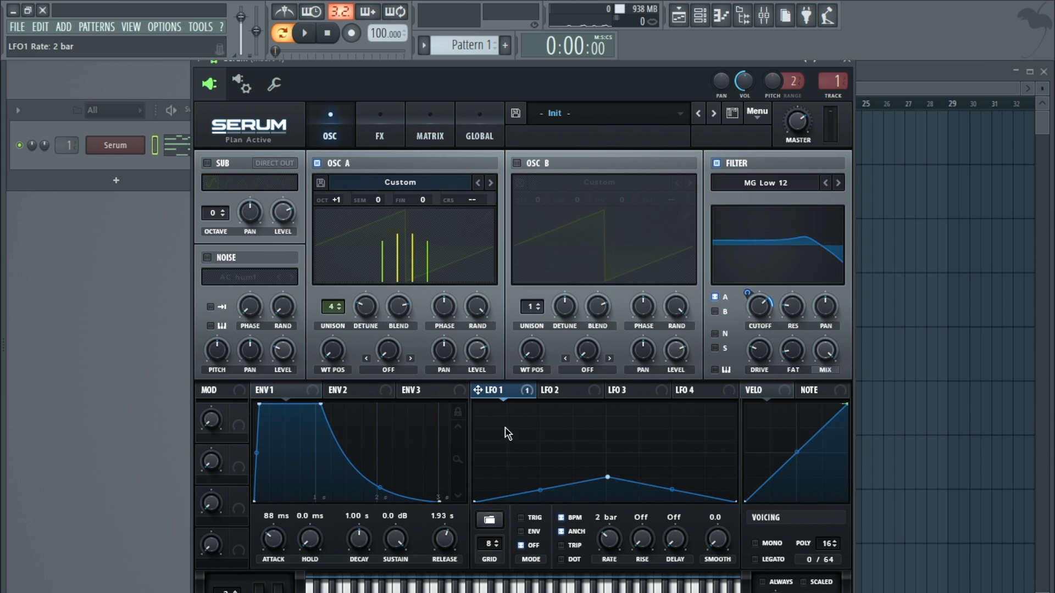
click(308, 34)
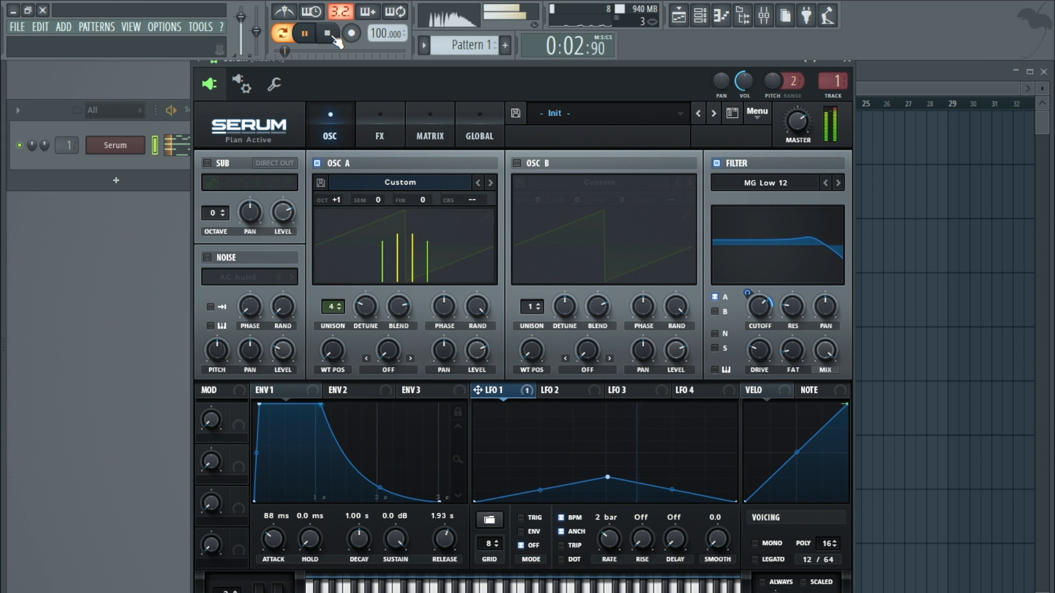
drag(607, 478, 605, 465)
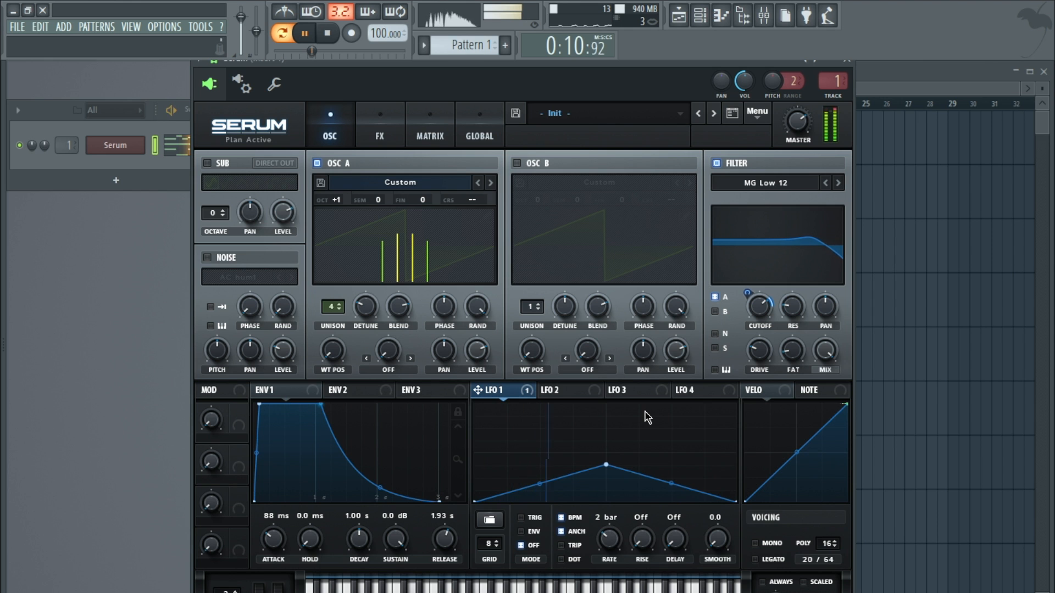
Step: Shorten envelope 1's attack to 65 ms and set the LFO 1 modulation of the filter cutoff to 23
drag(272, 542, 275, 551)
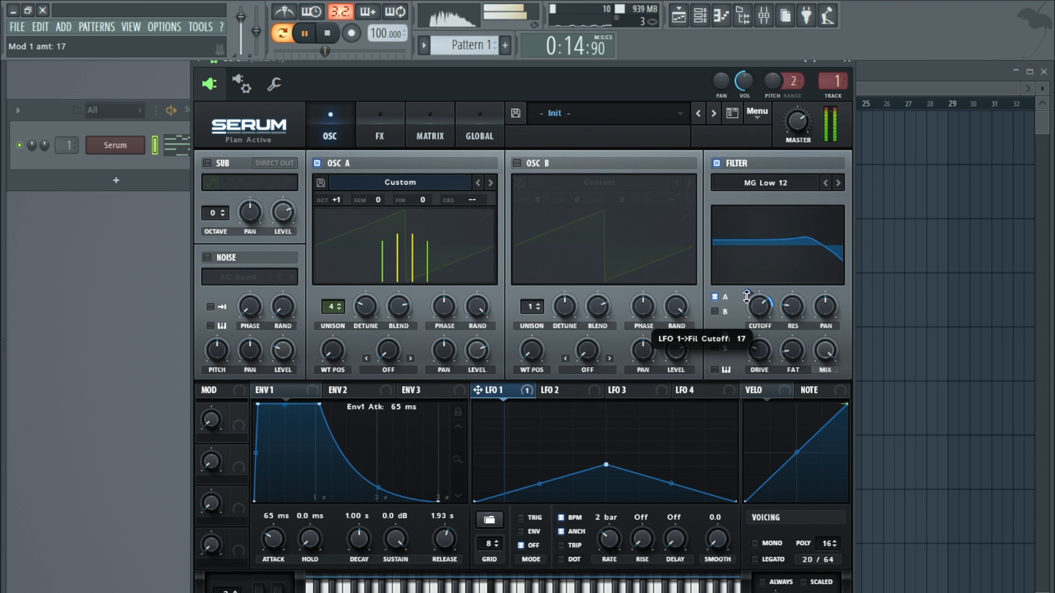
drag(748, 294, 747, 291)
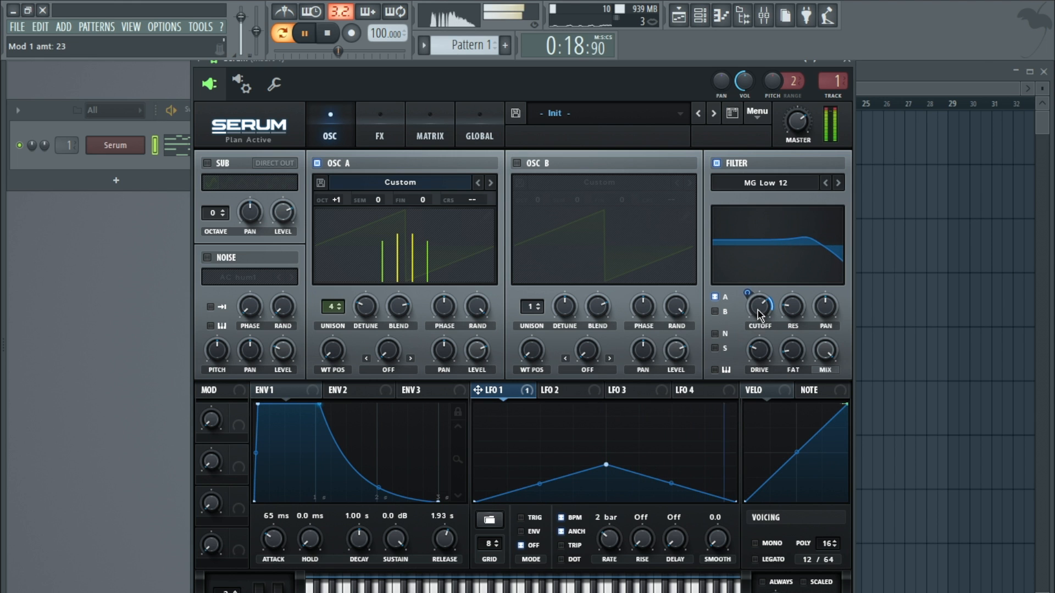
Step: Set the filter cutoff to 976 Hz and raise LFO 1's middle point to just below half height while listening
mouse_move(756, 321)
drag(755, 322, 755, 319)
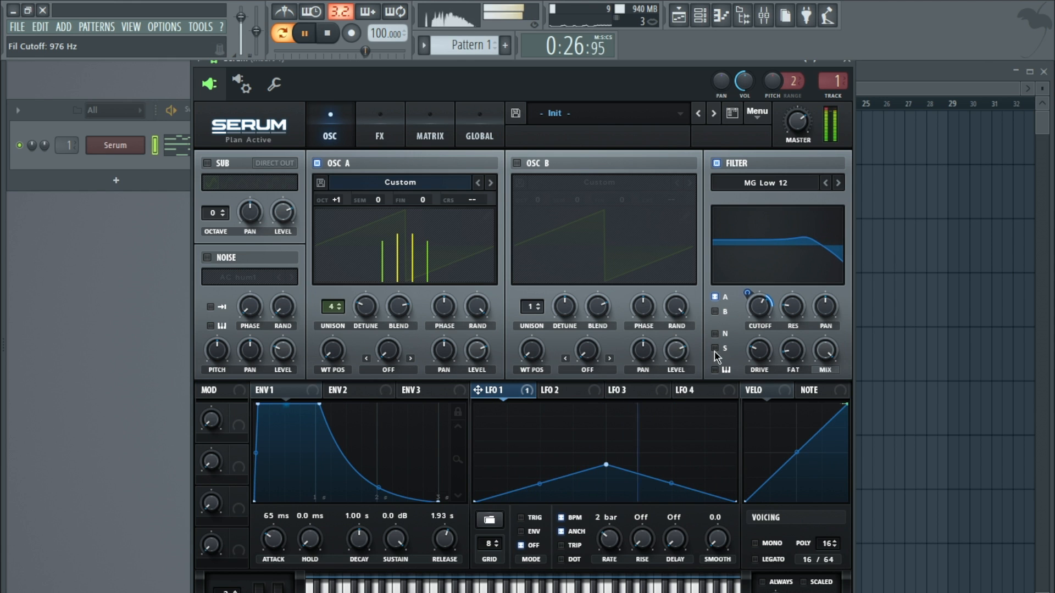
drag(610, 474, 607, 454)
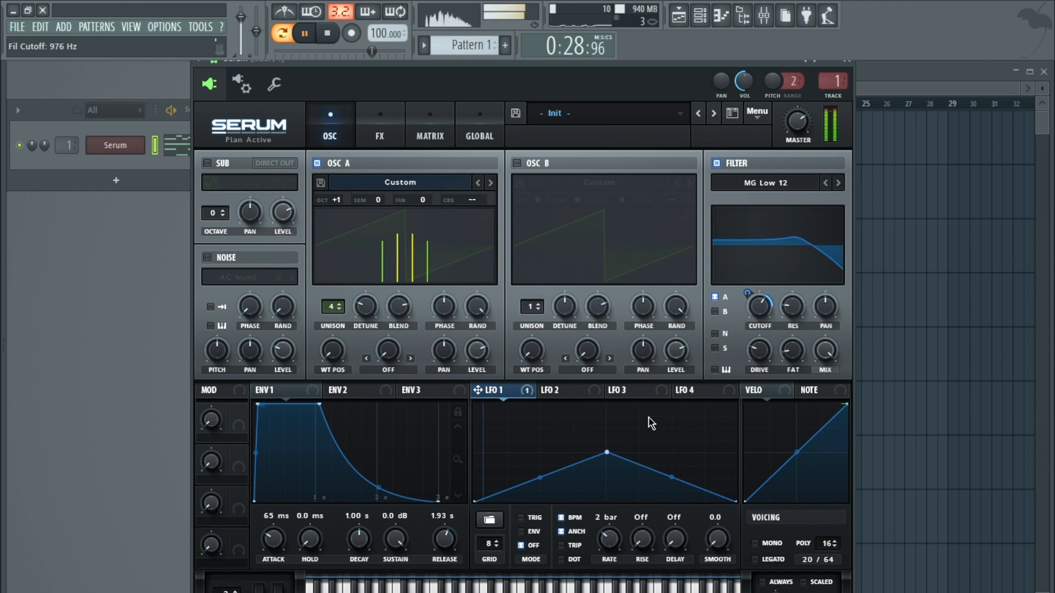
drag(607, 452, 606, 456)
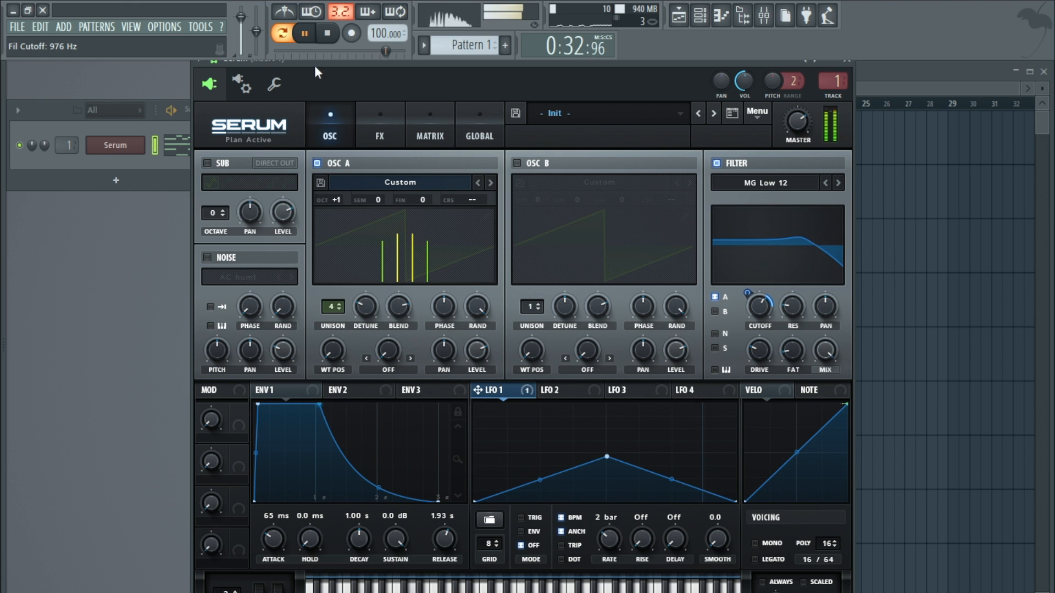
click(327, 33)
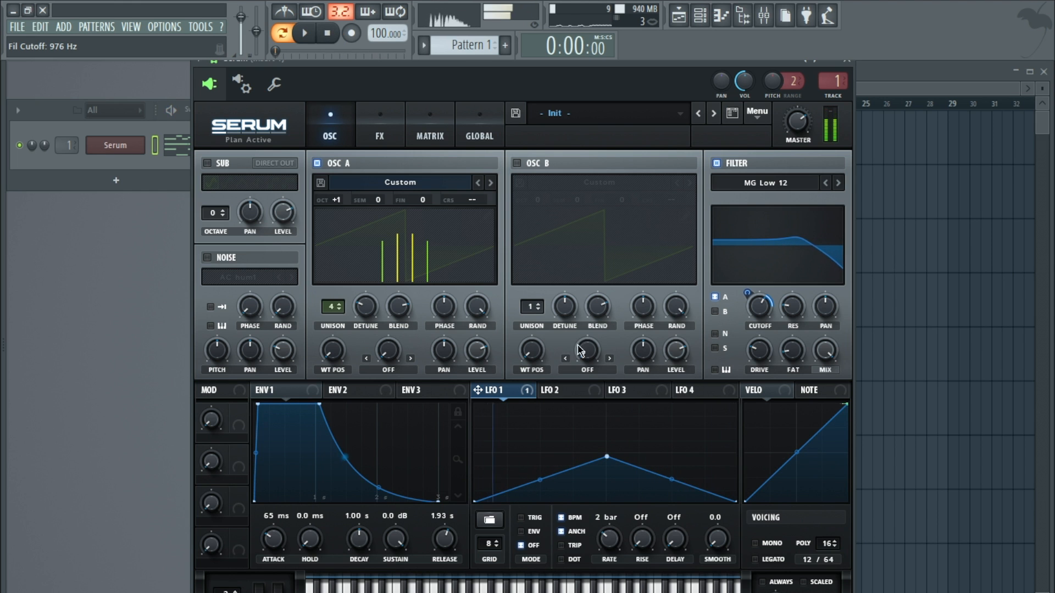
Step: Assign LFO 2 to oscillator A's fine tuning, using a flat shape at half height and a rate of one bar
click(566, 391)
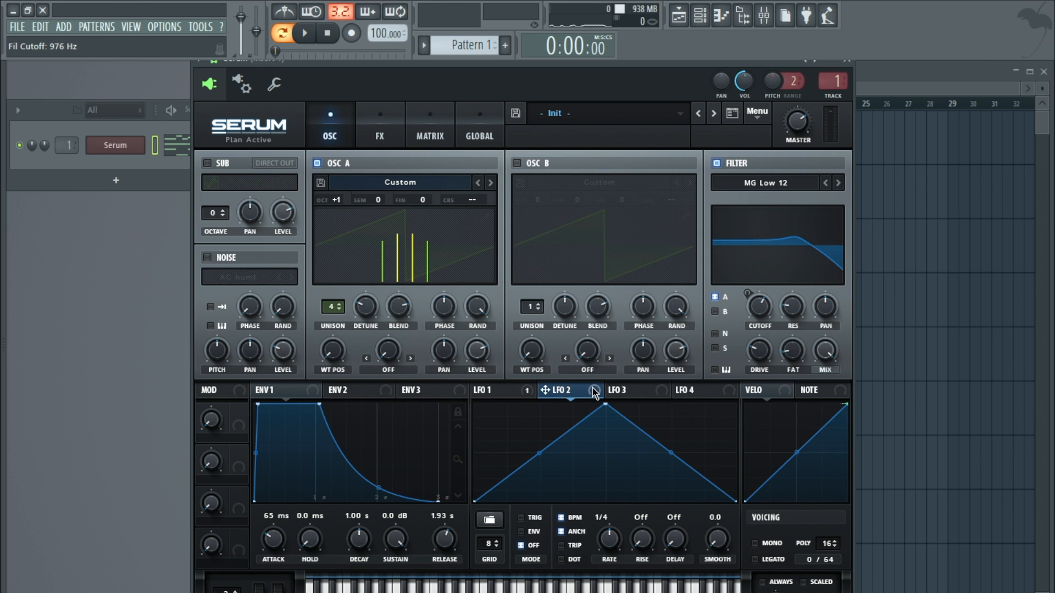
drag(424, 201, 424, 201)
drag(476, 502, 473, 453)
double_click(606, 405)
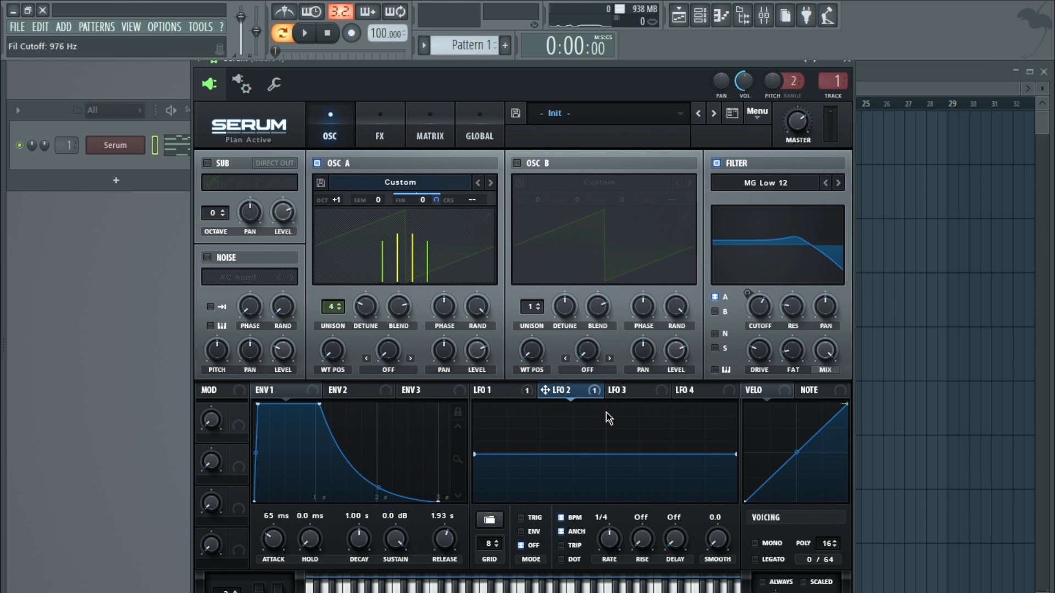
drag(475, 454, 473, 453)
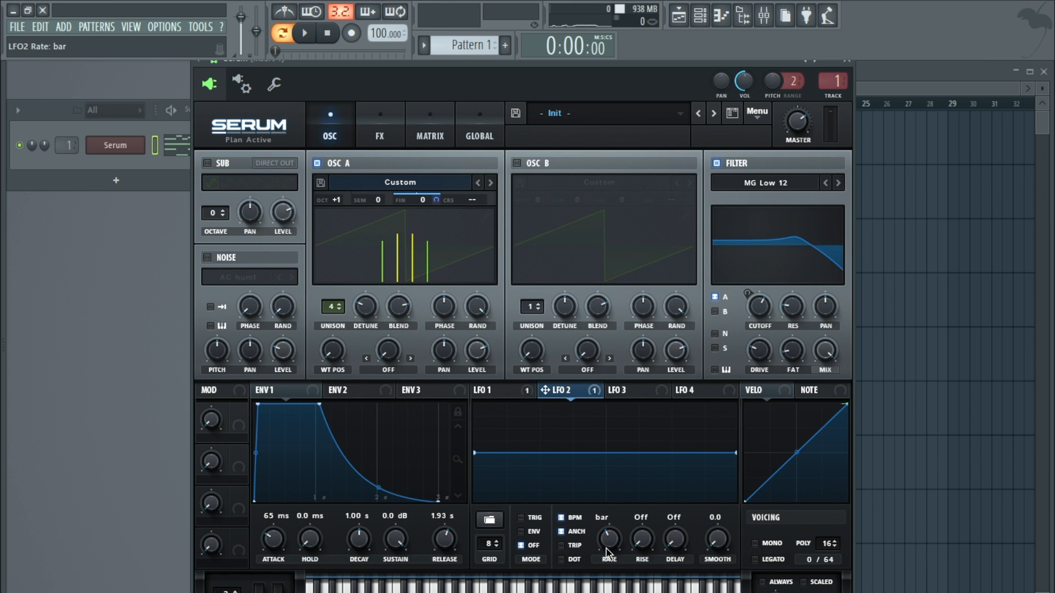
Step: During playback, shape LFO 2 into a shallow wave with a slight peak at one quarter and a slight dip at three quarters
click(308, 35)
double_click(607, 453)
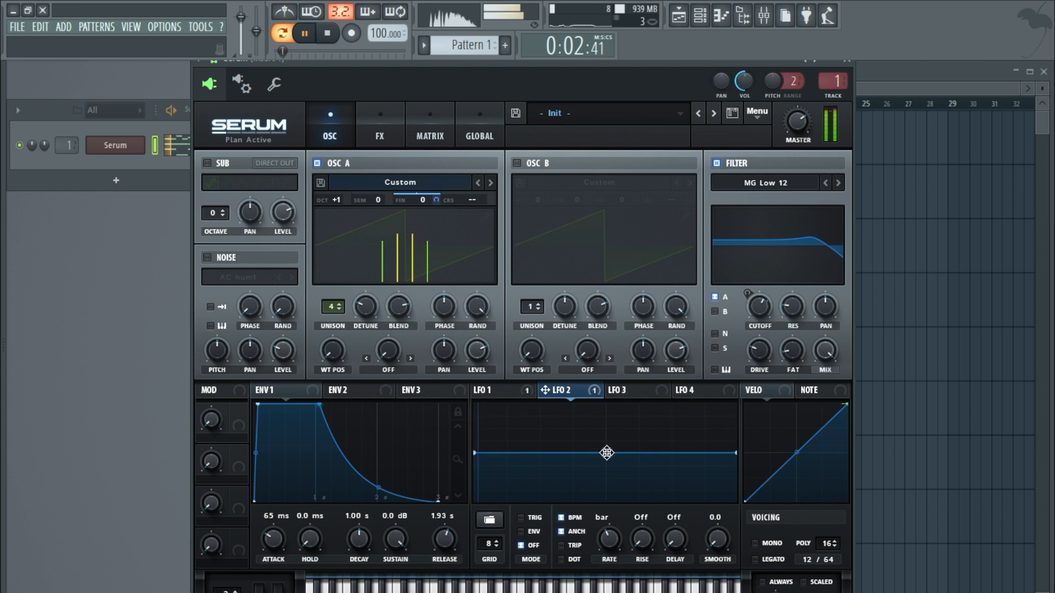
double_click(541, 454)
drag(541, 453, 541, 443)
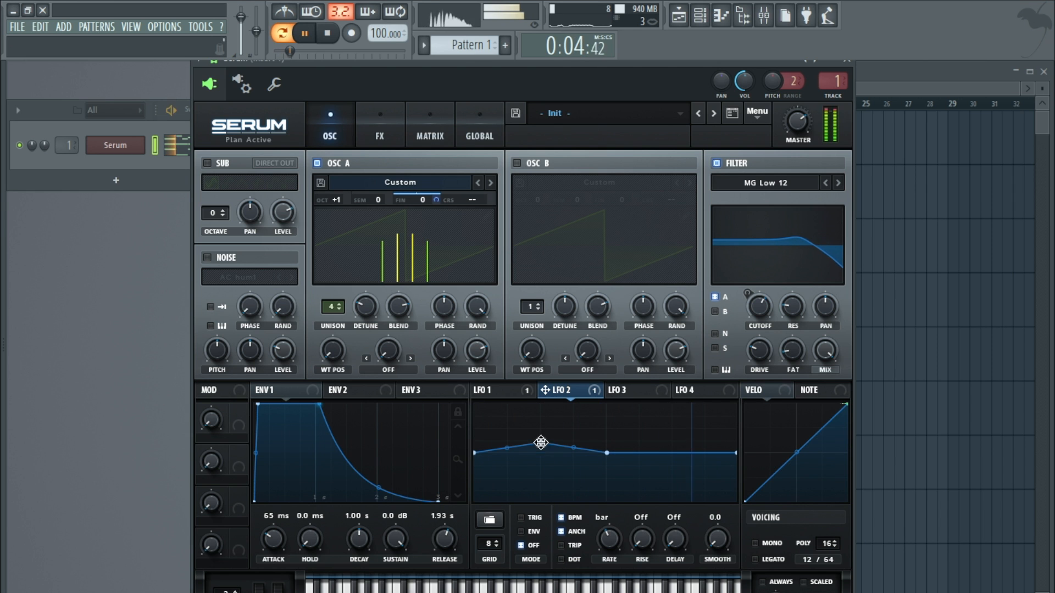
double_click(671, 468)
drag(672, 468, 671, 463)
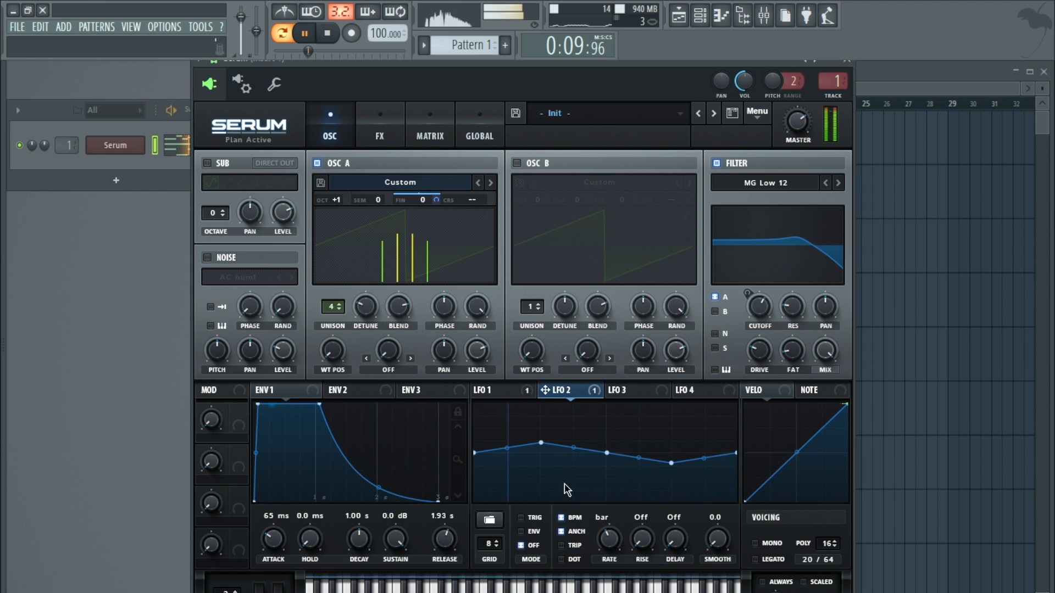
drag(540, 444, 542, 448)
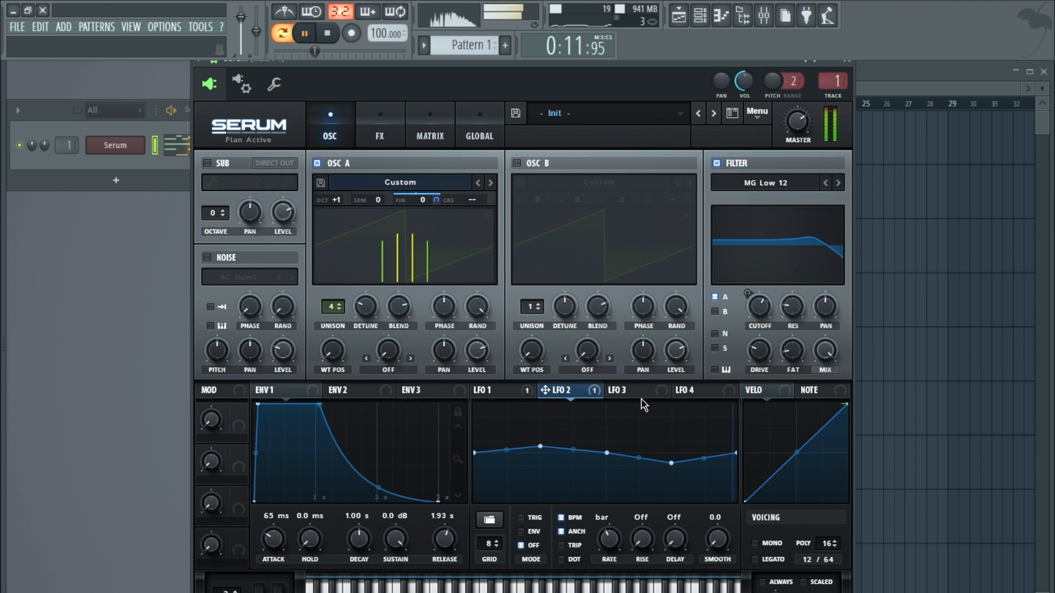
click(331, 33)
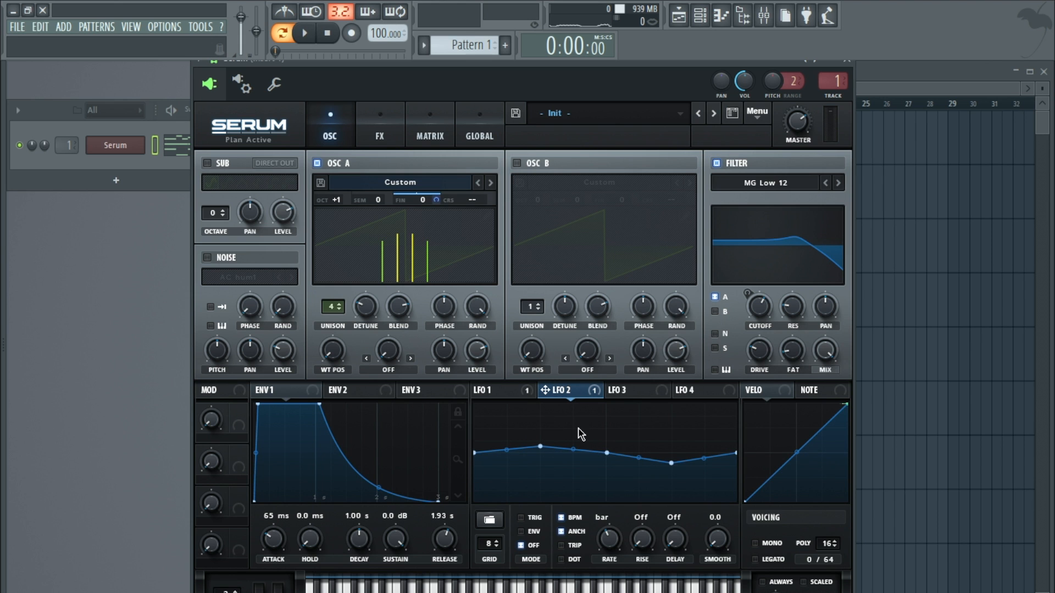
Step: Enable the noise oscillator with AC hum1 and set its level to 15% while the pattern plays
click(207, 257)
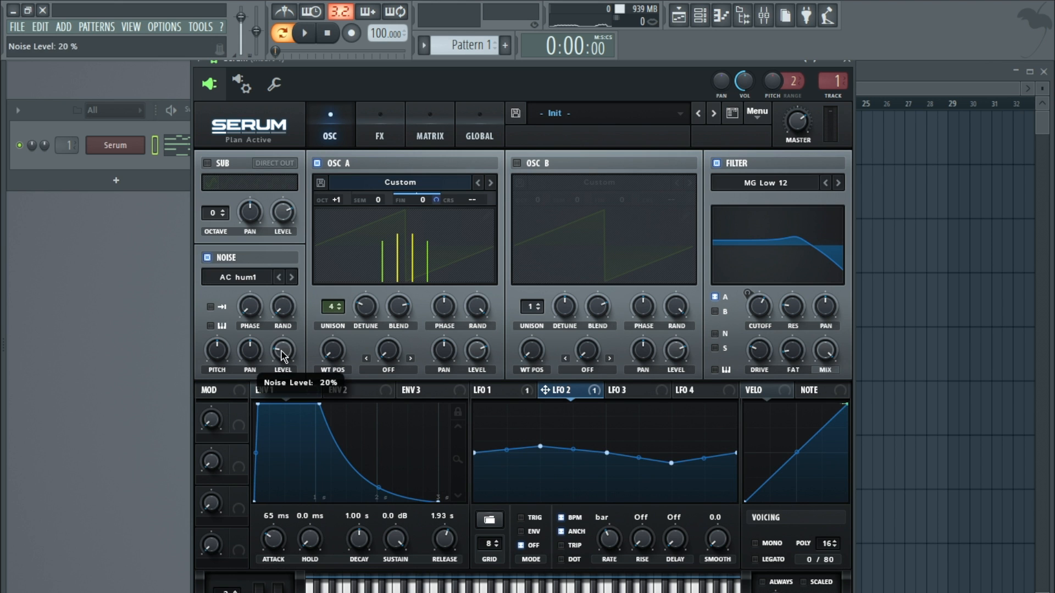
click(306, 33)
scroll(282, 351, up, 3)
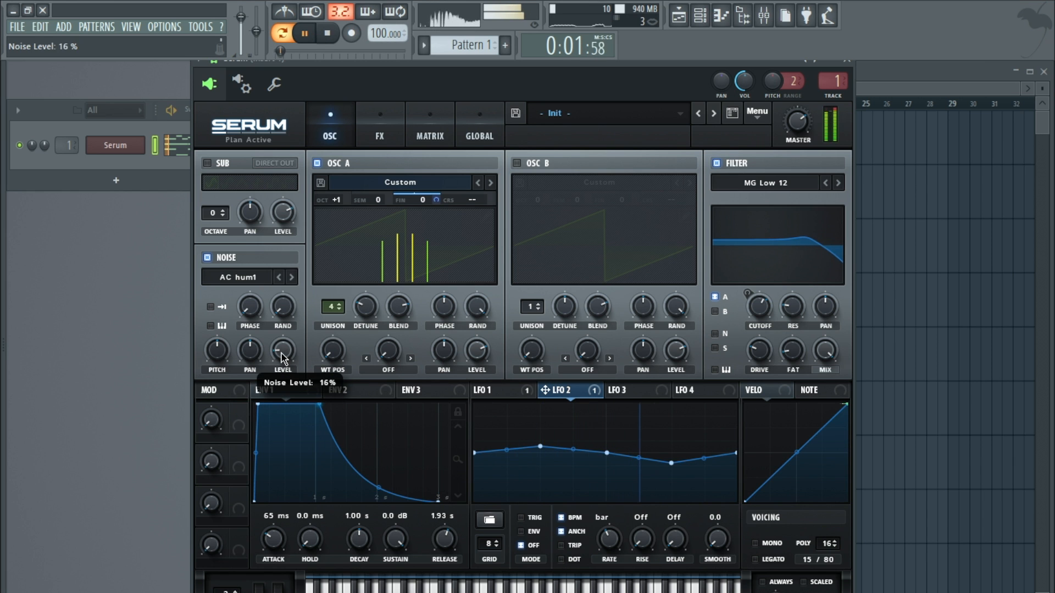
scroll(281, 356, down, 1)
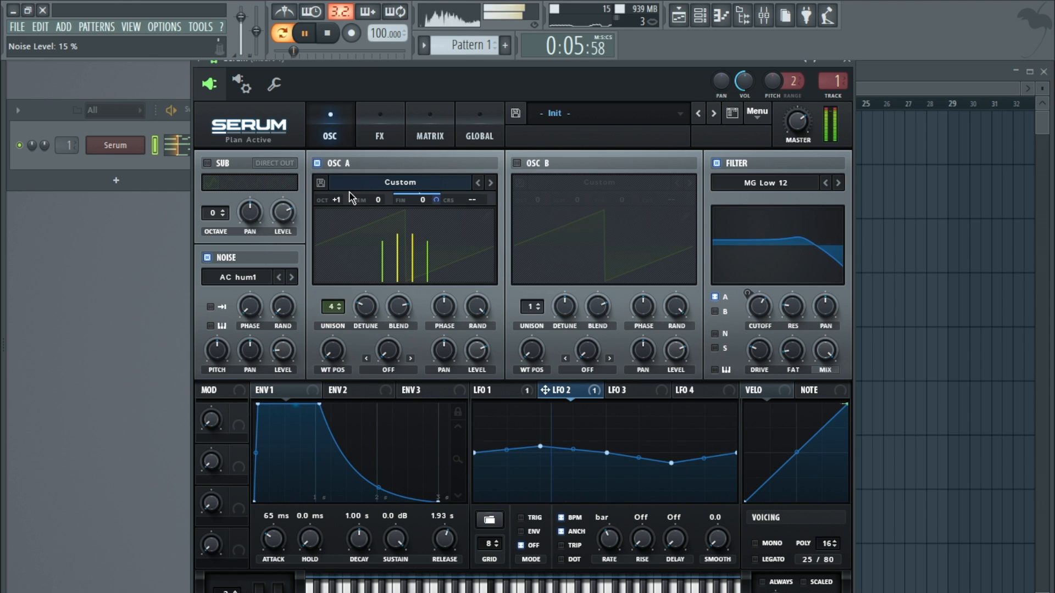
click(329, 34)
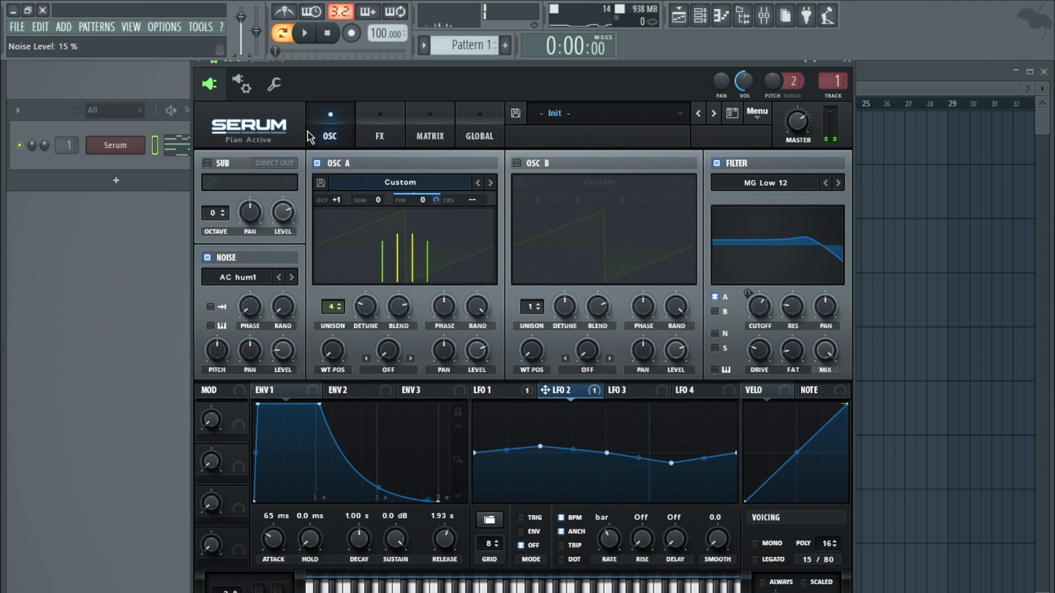
Step: Enable the Delay, Compressor and Reverb effects
click(378, 129)
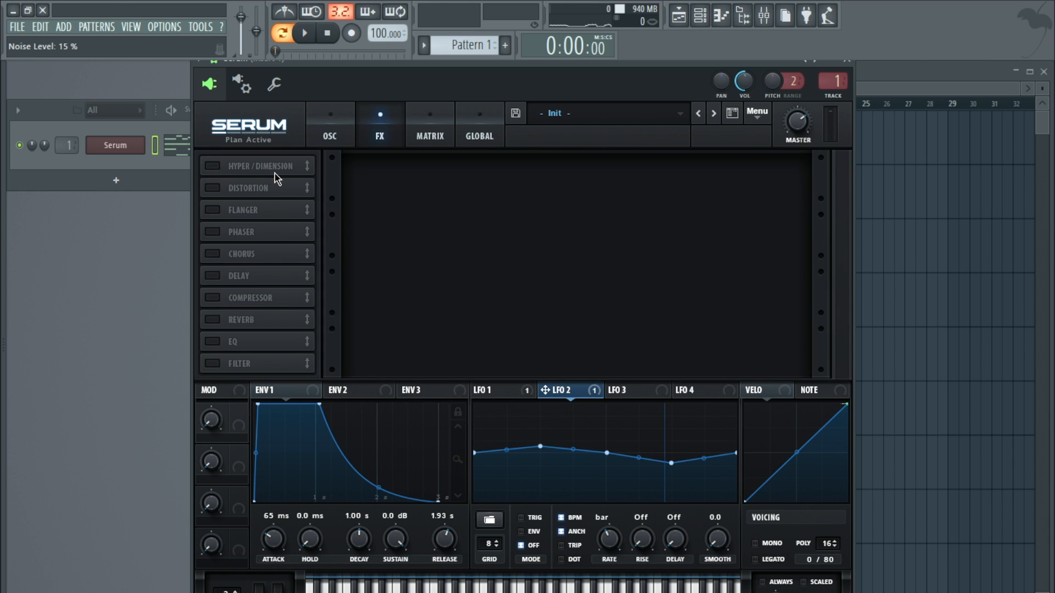
click(215, 279)
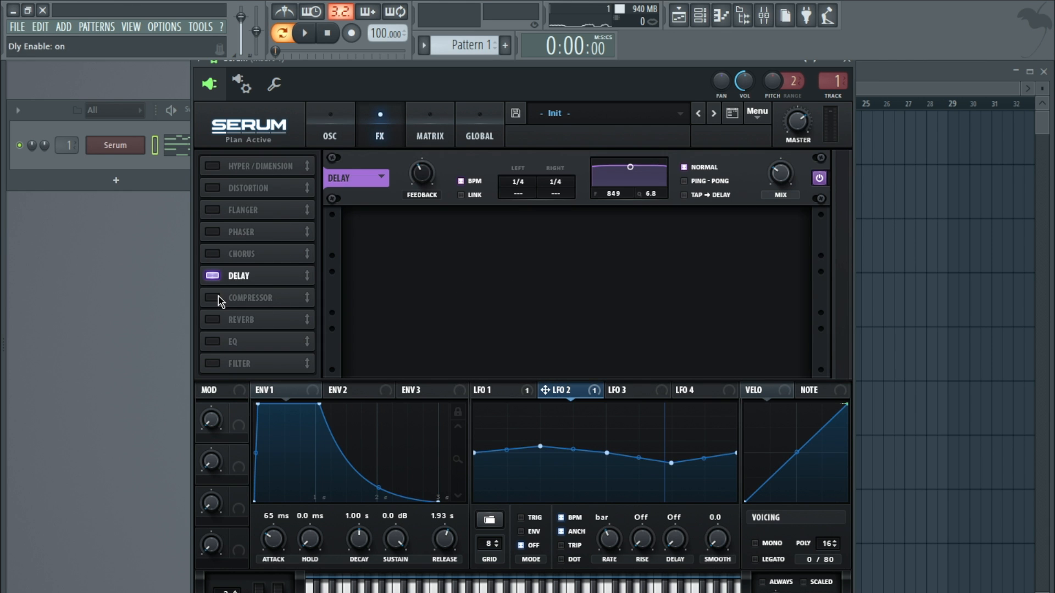
click(218, 296)
click(214, 320)
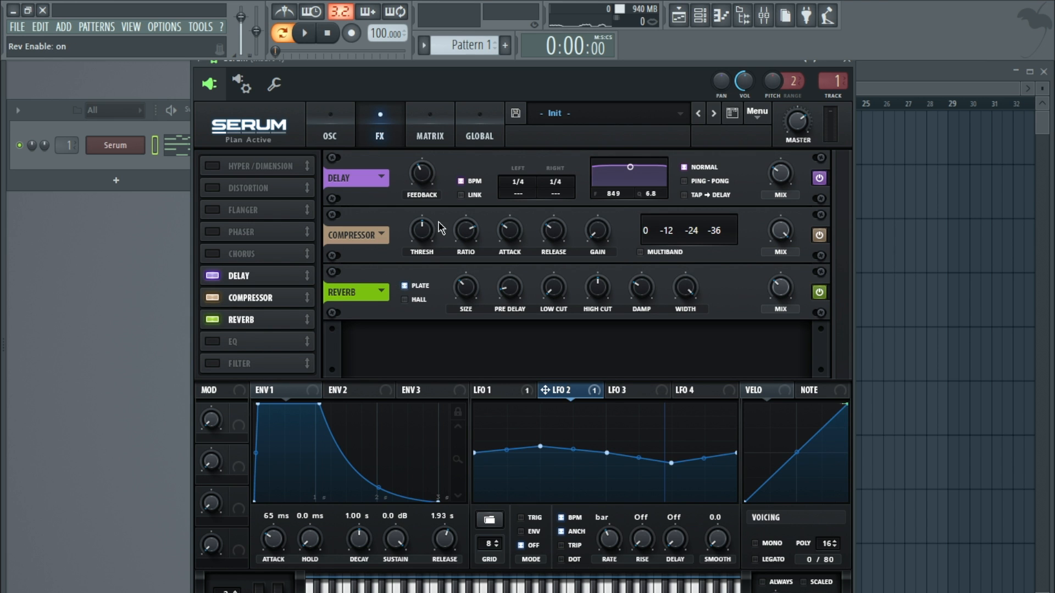
Step: Adjust the compressor gain while auditioning the pattern, trying 9.0 dB before pulling it back
mouse_move(599, 232)
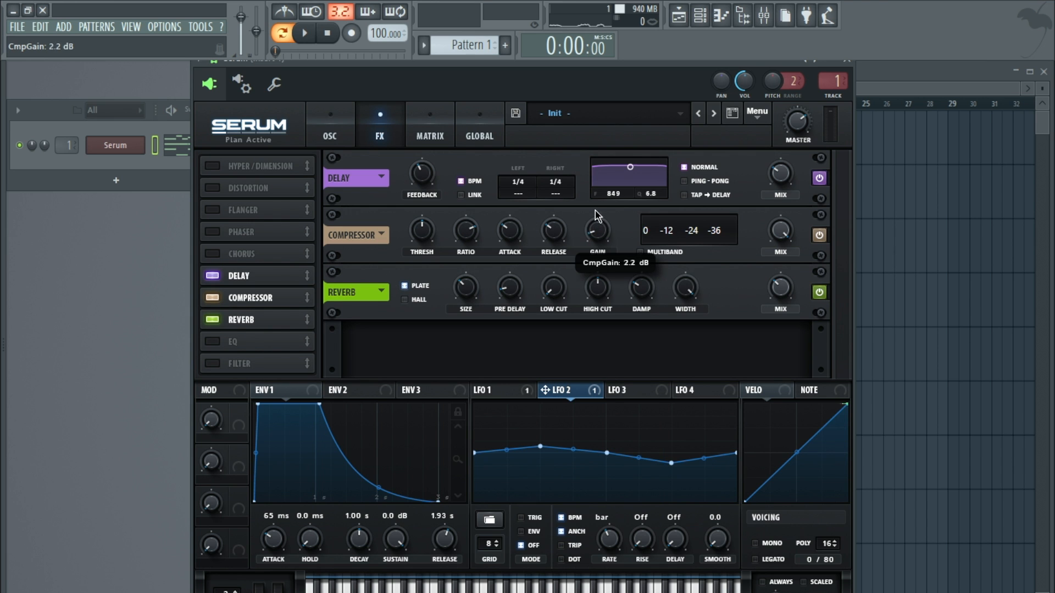
key(space)
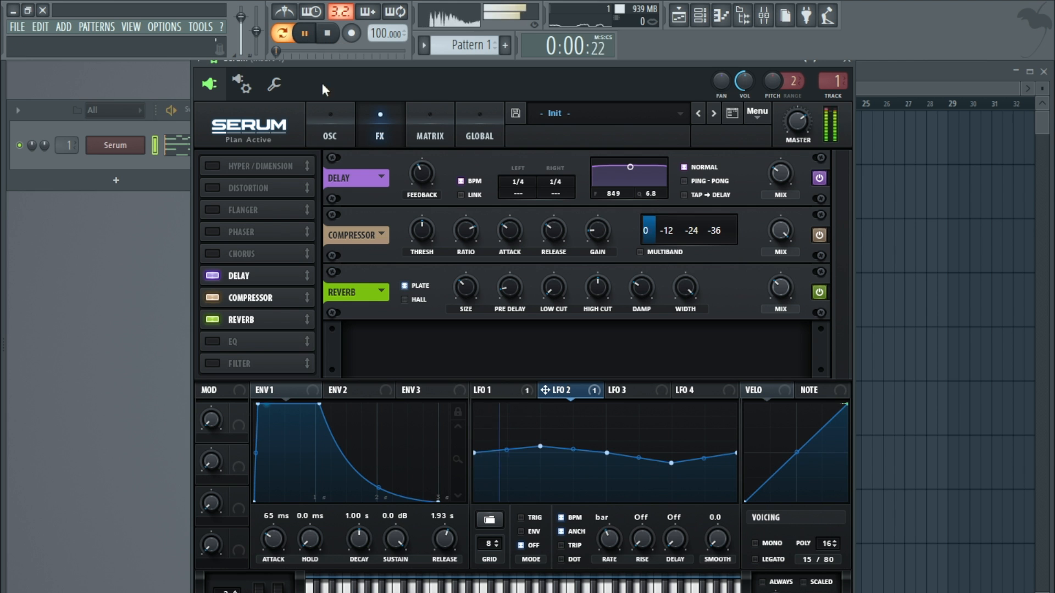
drag(598, 231, 594, 217)
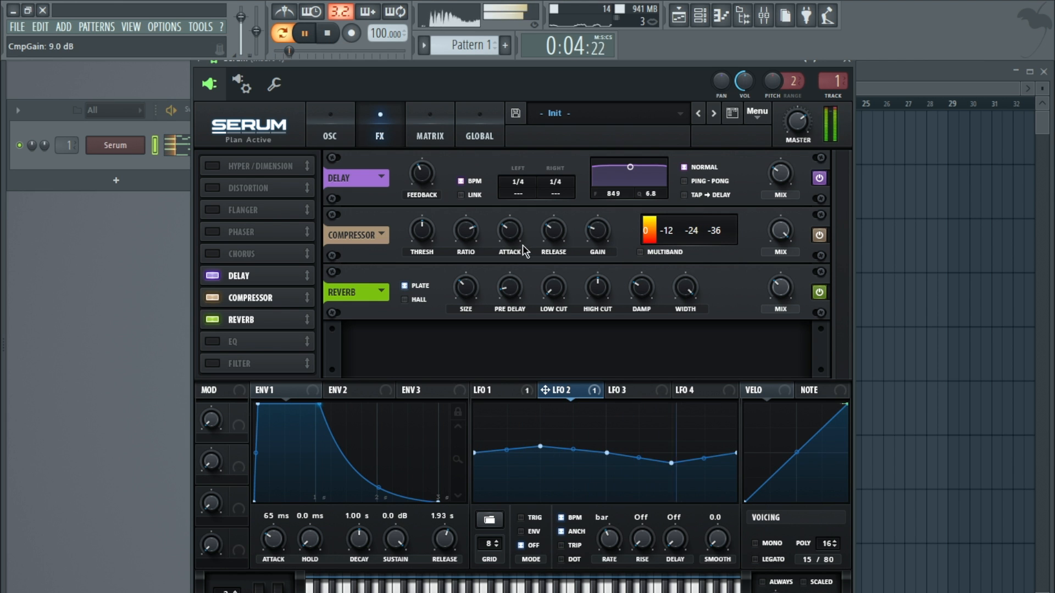
drag(591, 229, 589, 246)
key(space)
Step: Switch the delay to Ping-Pong mode and audition the pattern
click(690, 180)
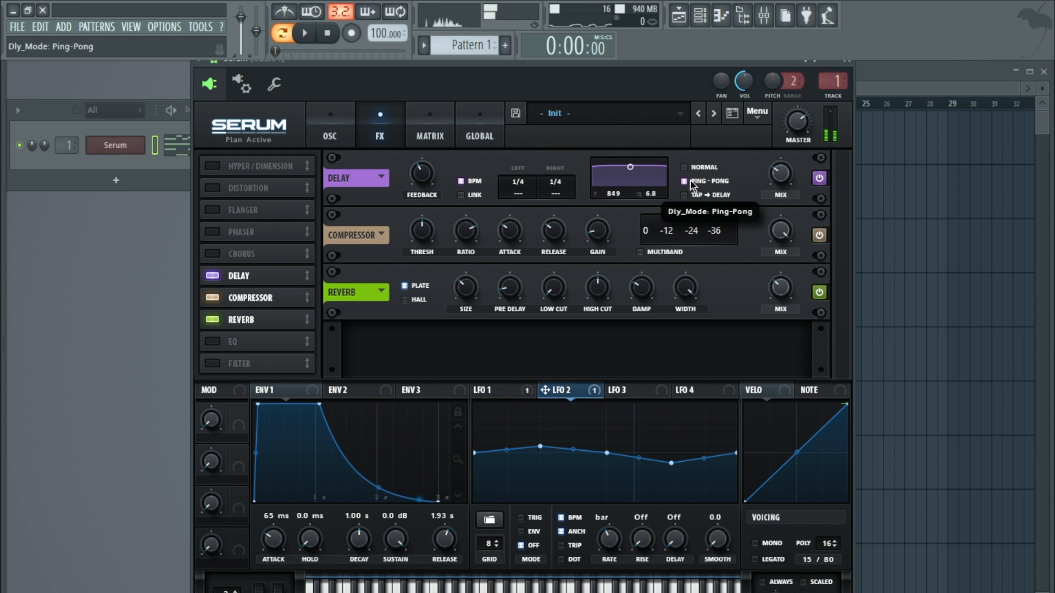
click(305, 33)
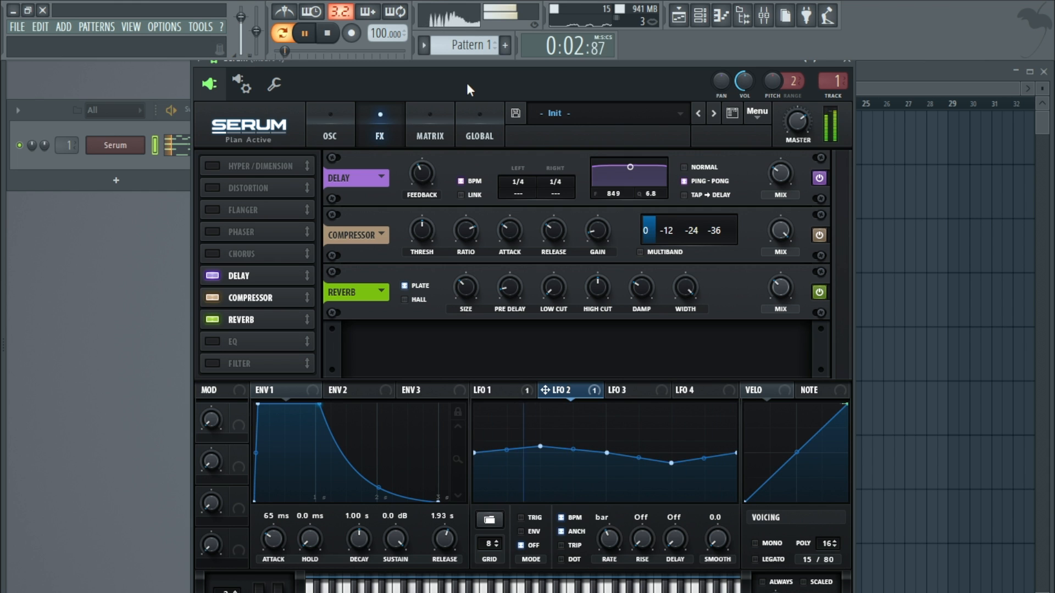
click(328, 34)
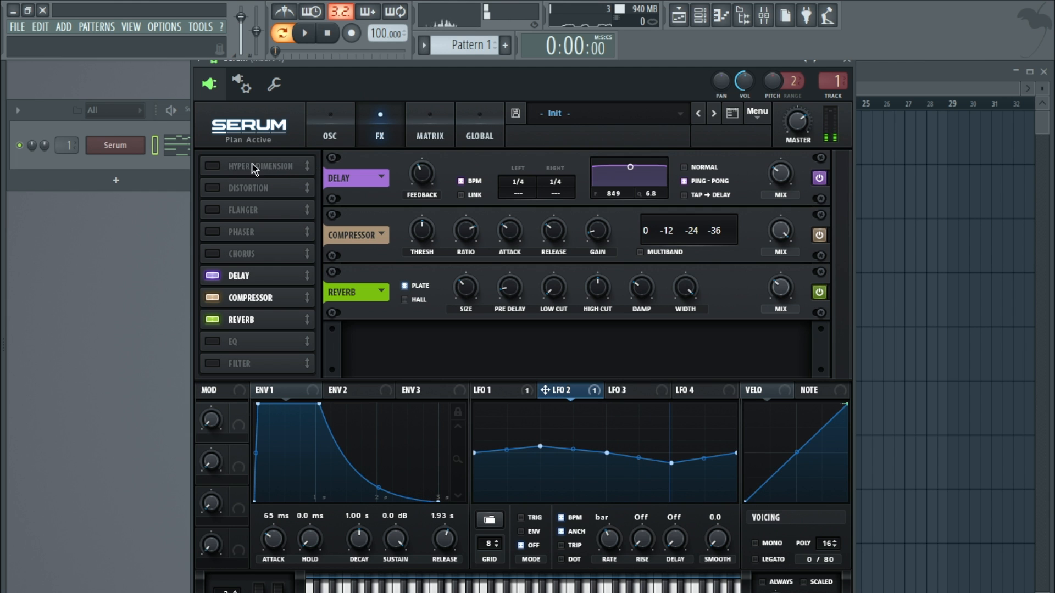
Step: Enable the Hyper/Dimension effect, lower the Hyper mix and play the pattern
click(213, 166)
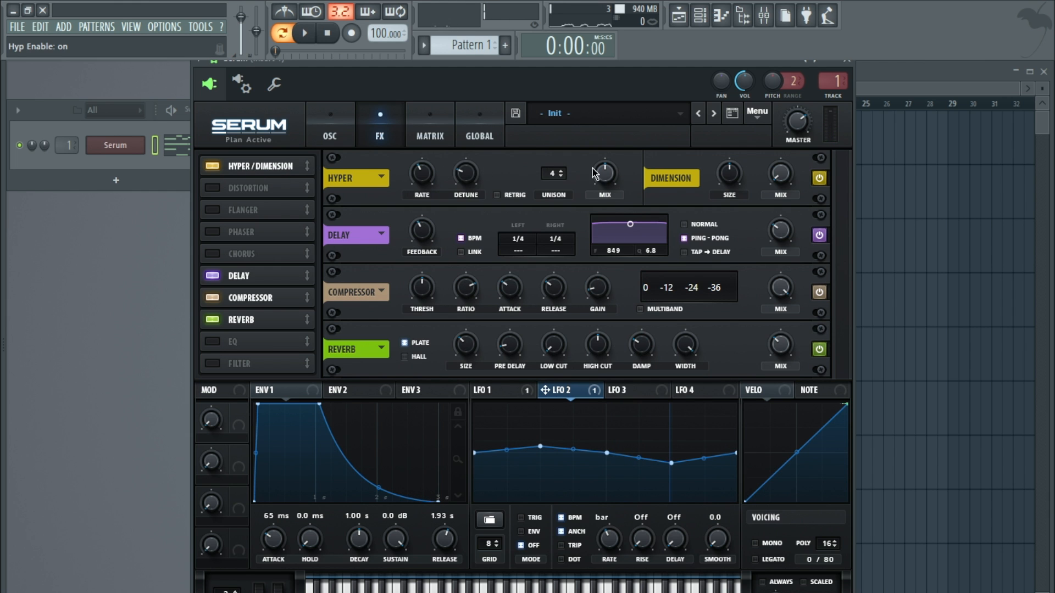
mouse_move(593, 179)
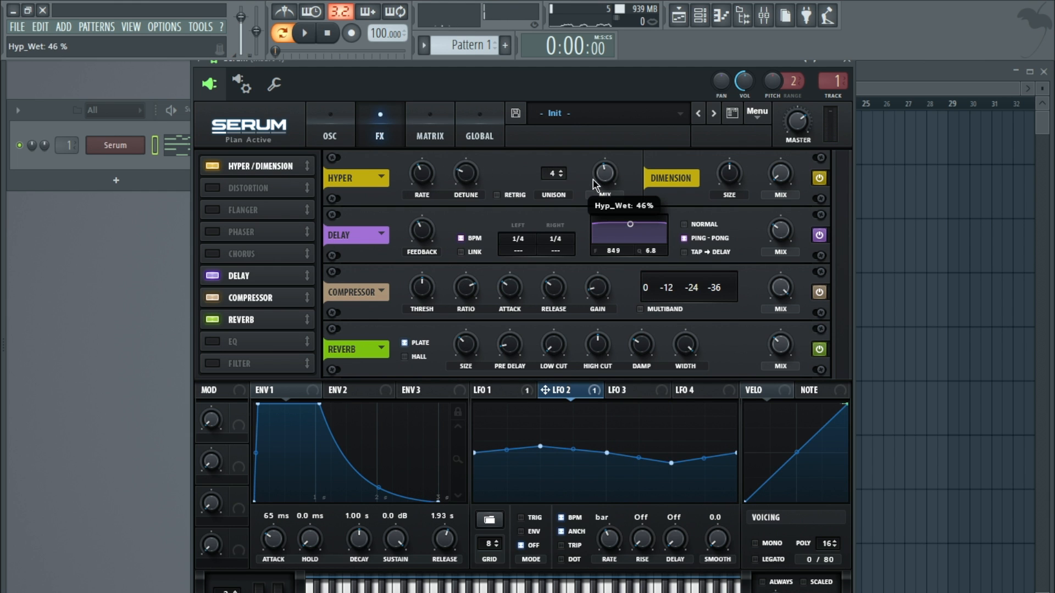
click(312, 36)
Step: During playback, make LFO 2's dip slightly shallower and set the filter to a 2576 Hz cutoff with 22% fat
click(336, 120)
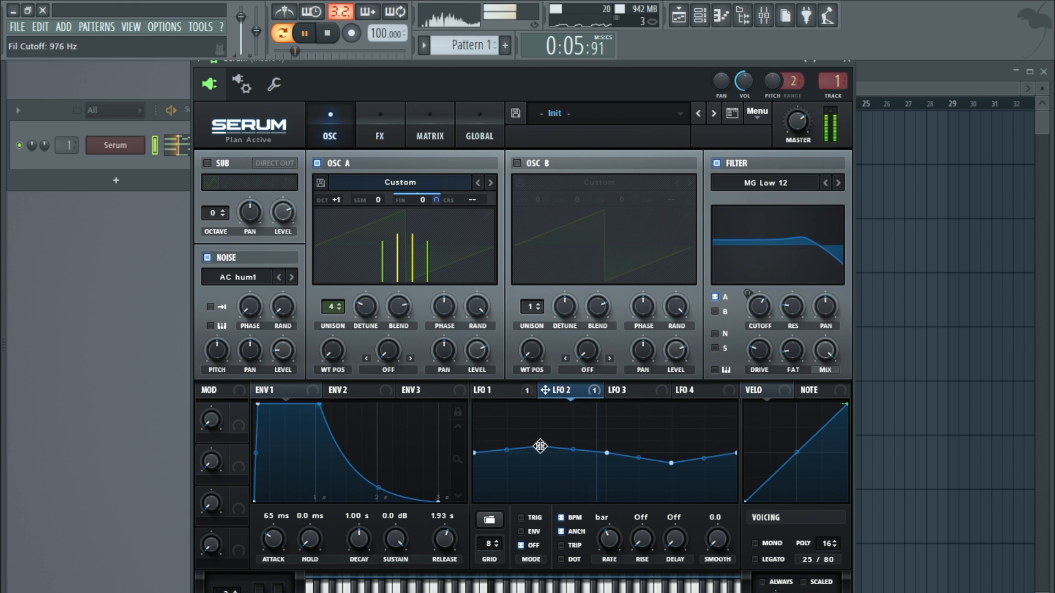
drag(671, 463, 671, 459)
drag(759, 306, 750, 342)
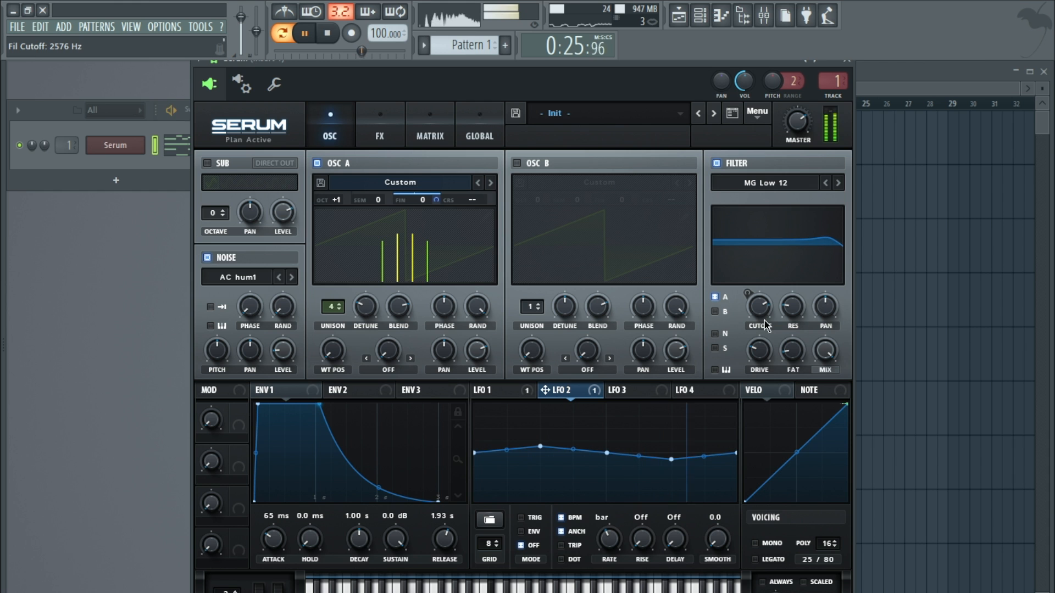
drag(797, 354, 798, 336)
Step: Lower the compressor gain to 5.2 dB while the pattern plays
click(380, 126)
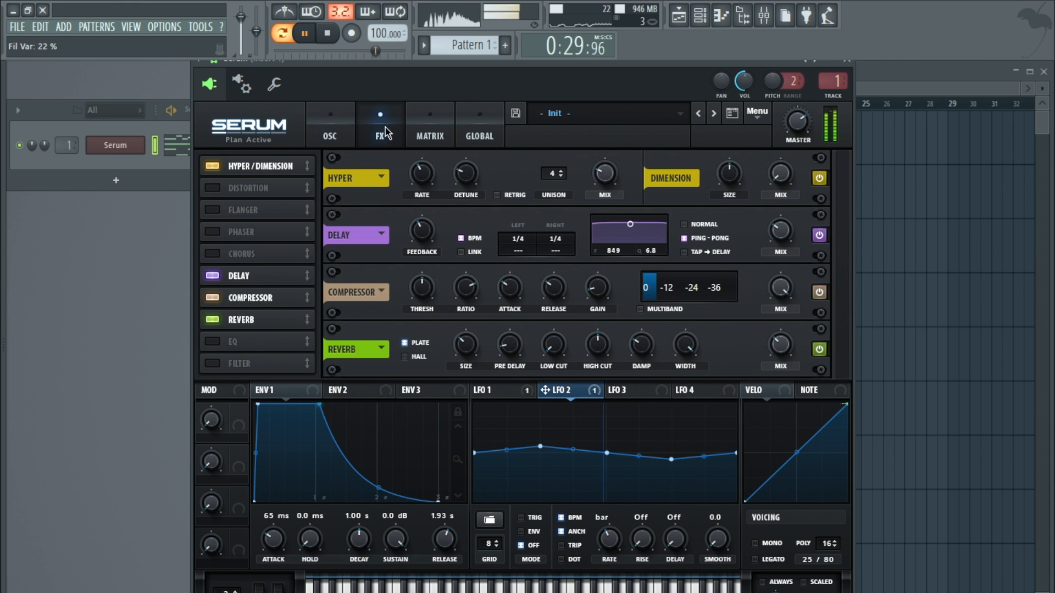
mouse_move(597, 285)
mouse_down()
mouse_move(593, 273)
mouse_move(600, 295)
mouse_up()
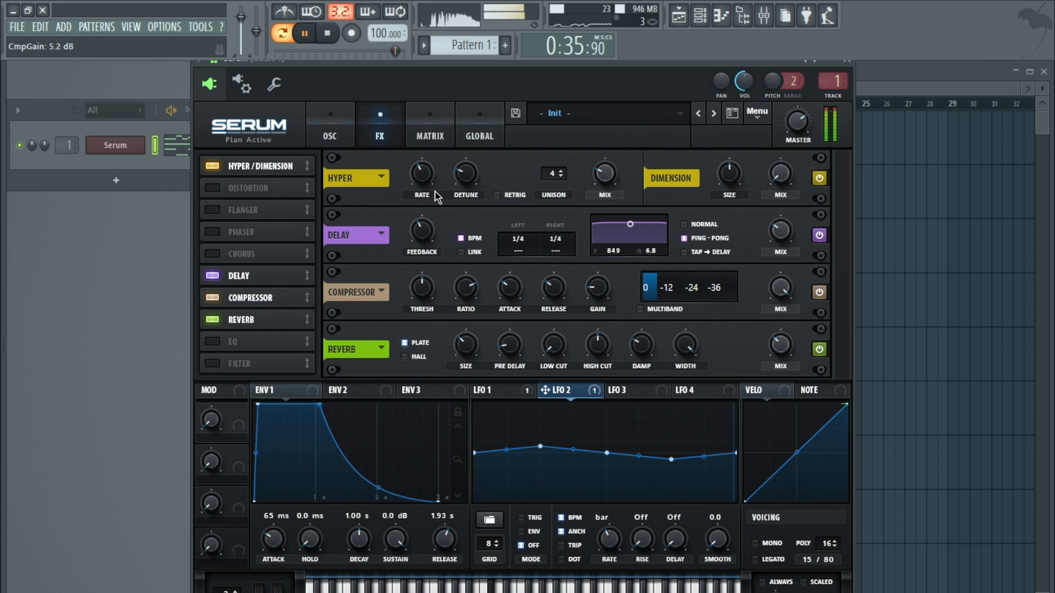
Step: Show LFO 1, tune the filter cutoff by ear to 1083 Hz, and stop playback
click(332, 133)
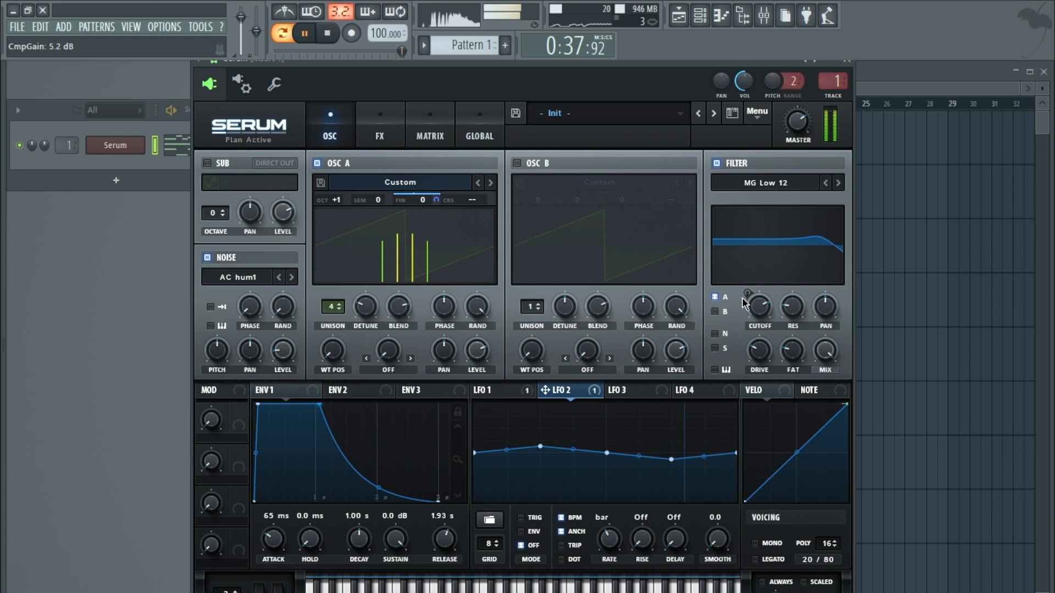
click(505, 392)
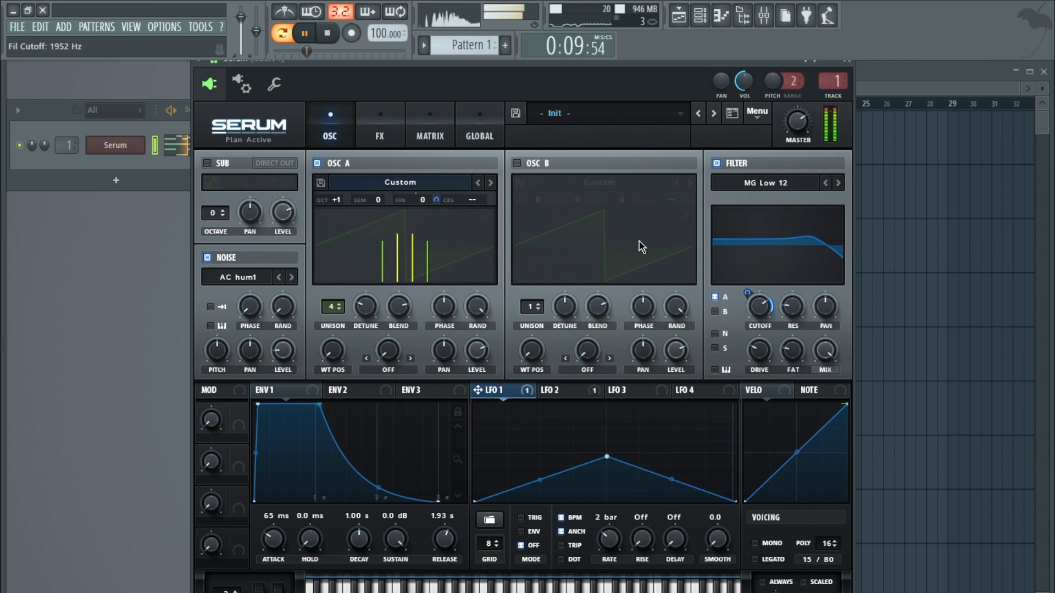
mouse_move(756, 313)
mouse_move(755, 321)
mouse_down()
mouse_move(755, 310)
mouse_move(756, 322)
mouse_up()
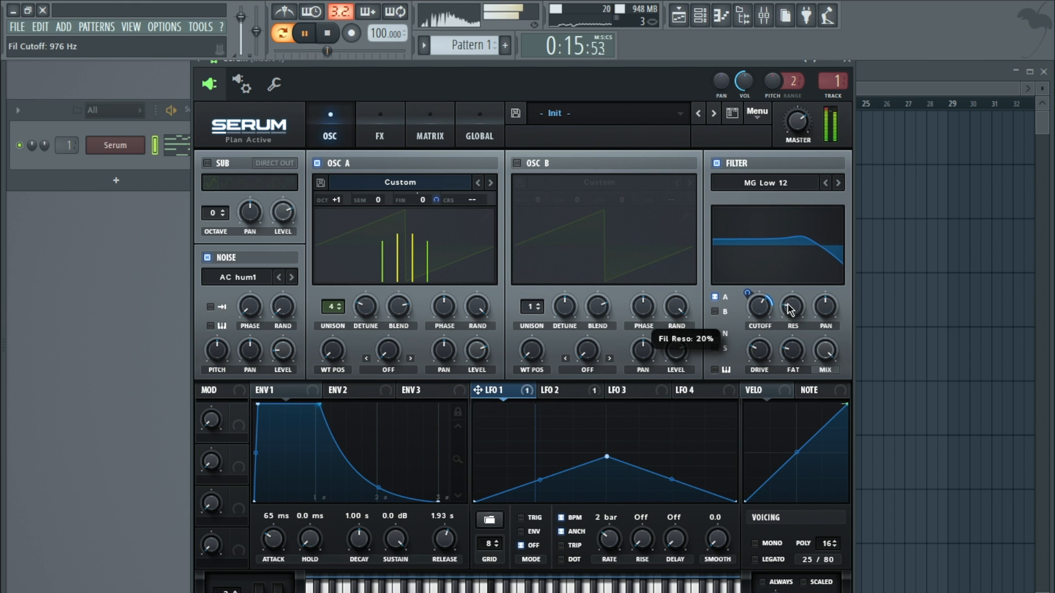
drag(761, 312, 758, 323)
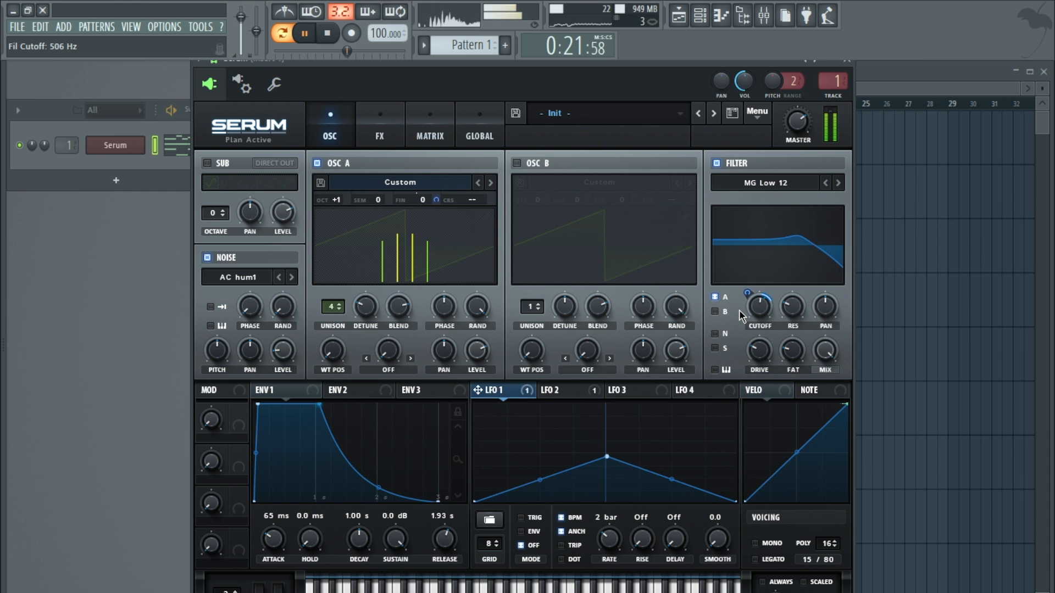
drag(757, 314, 758, 293)
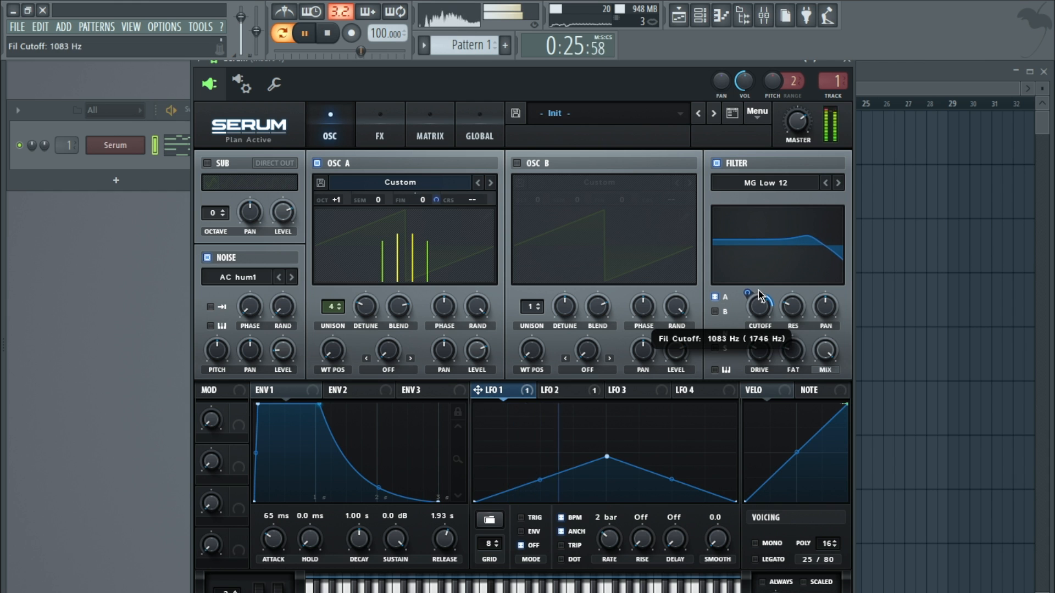
click(330, 34)
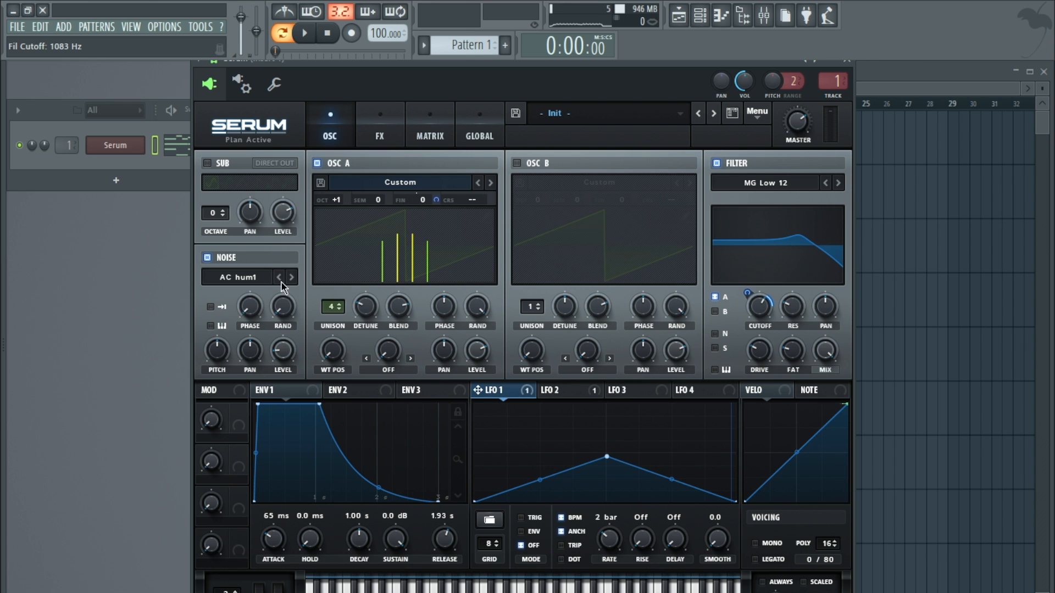
Step: Enable oscillator B, route it through the filter, and give it three unison voices with a detune of 0.04
click(516, 163)
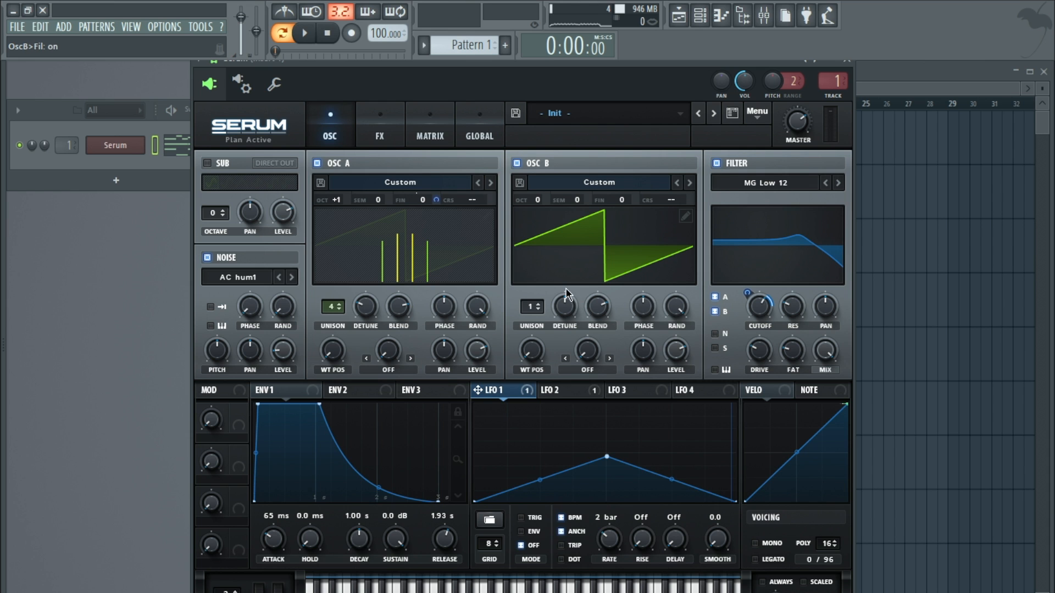
drag(532, 313, 528, 286)
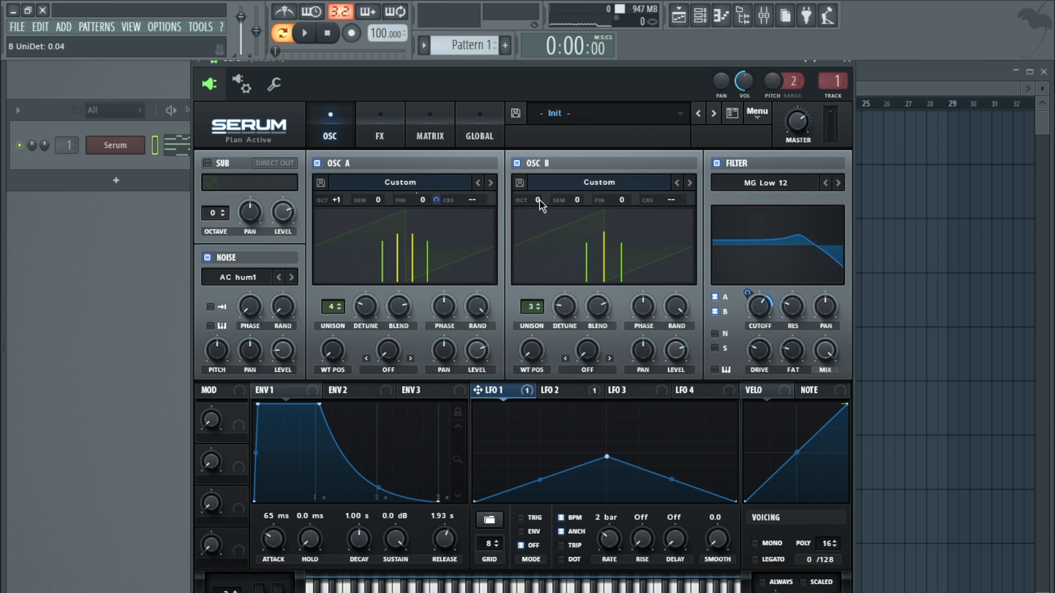
Step: Pull oscillator B's level down, then raise it to 46% while auditioning the pattern
drag(668, 360, 658, 487)
click(304, 32)
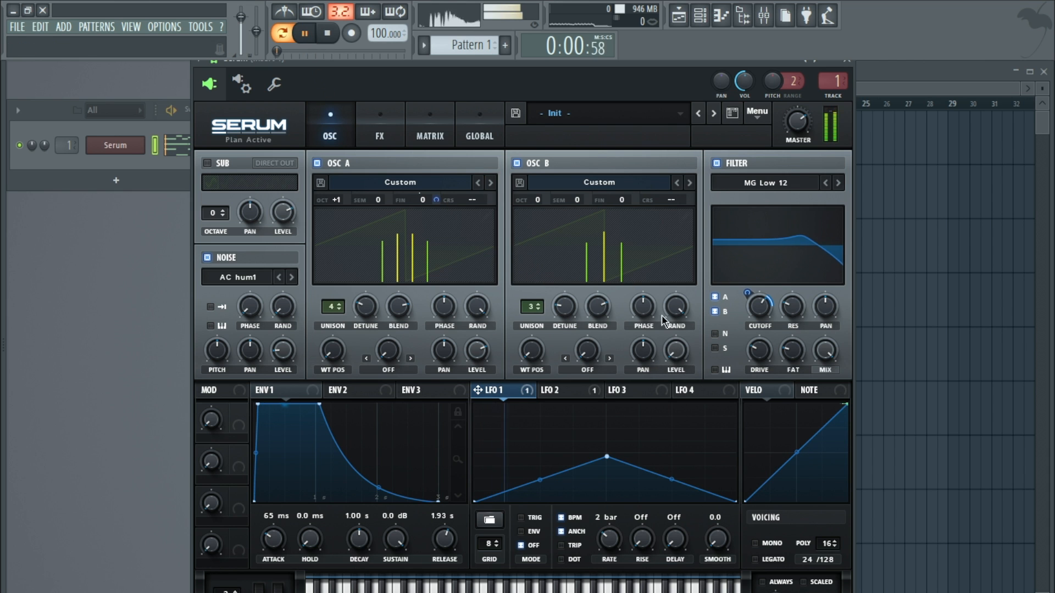
drag(672, 356, 671, 269)
click(332, 33)
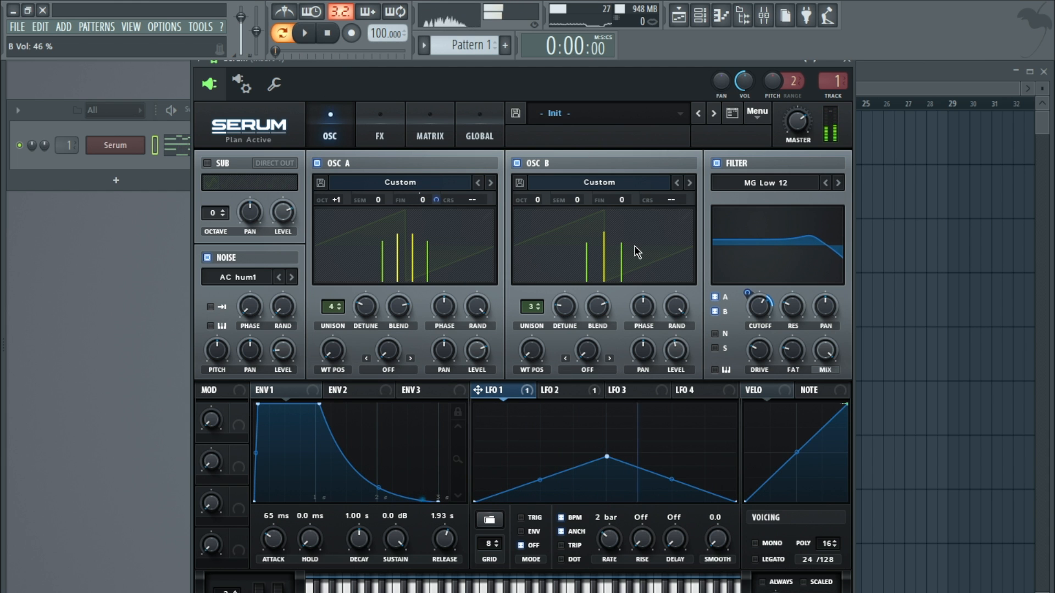
Step: Reduce oscillator B to one voice at 0% level, and set oscillator A to two unison voices with a detune of 0.02
drag(531, 309, 525, 431)
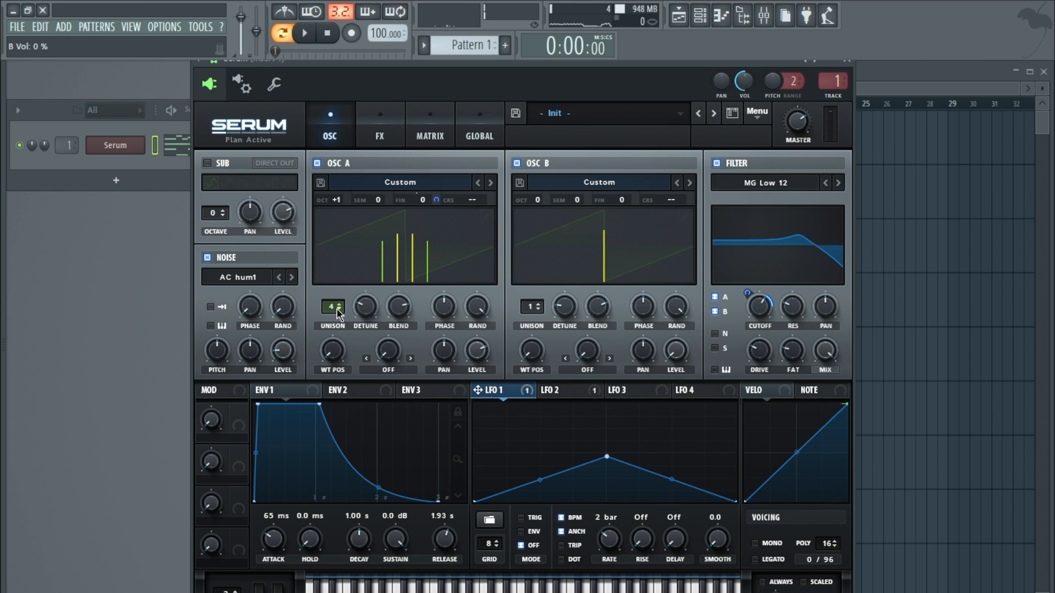
key(space)
drag(332, 307, 335, 331)
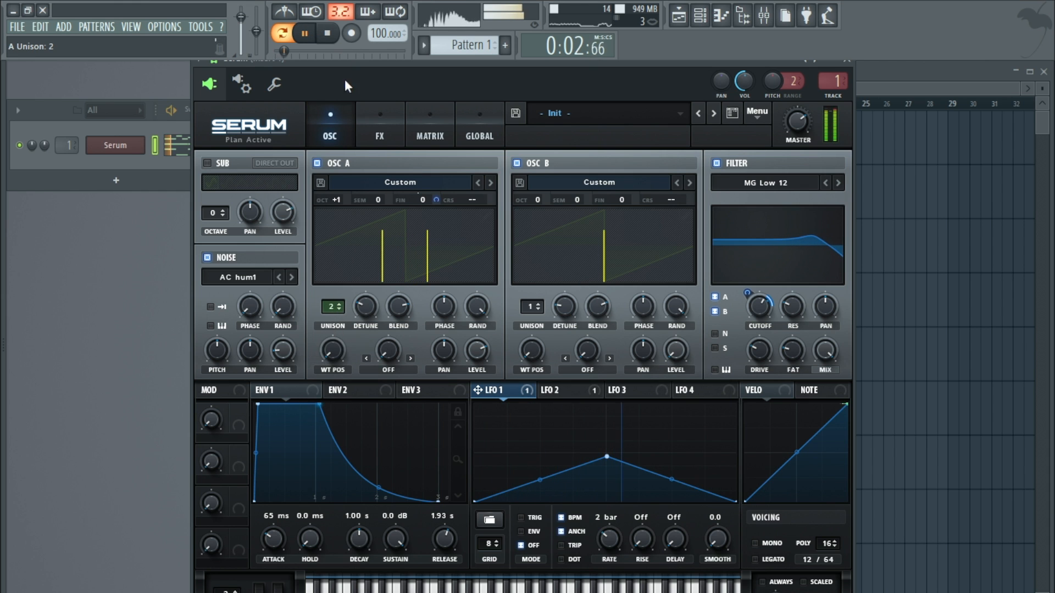
mouse_move(361, 311)
drag(361, 311, 361, 337)
click(327, 33)
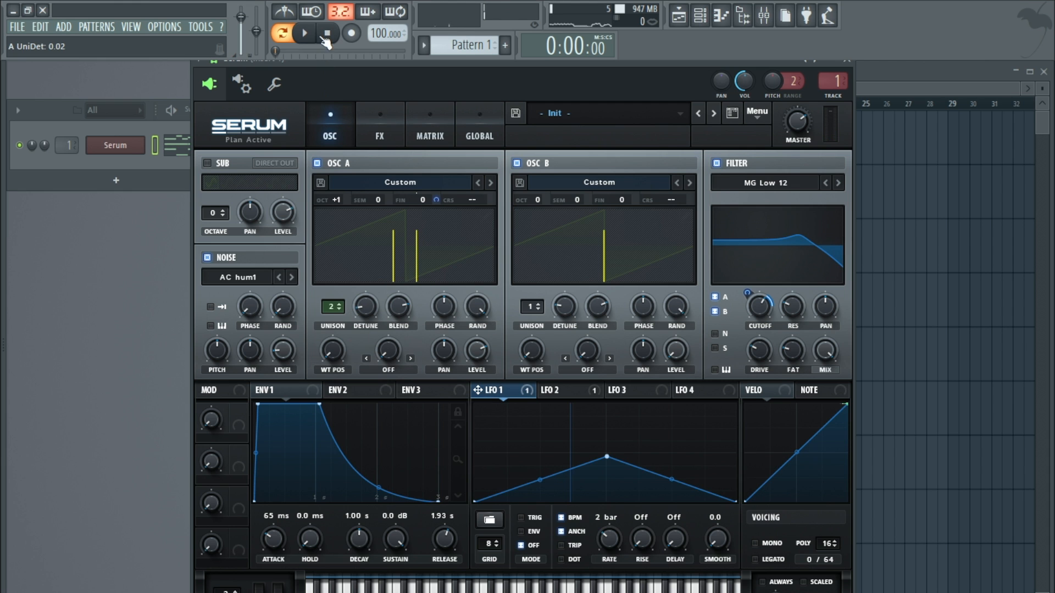
Step: During playback, set oscillator B to two unison voices with a detune of 0.02 and raise its level to 45%
key(space)
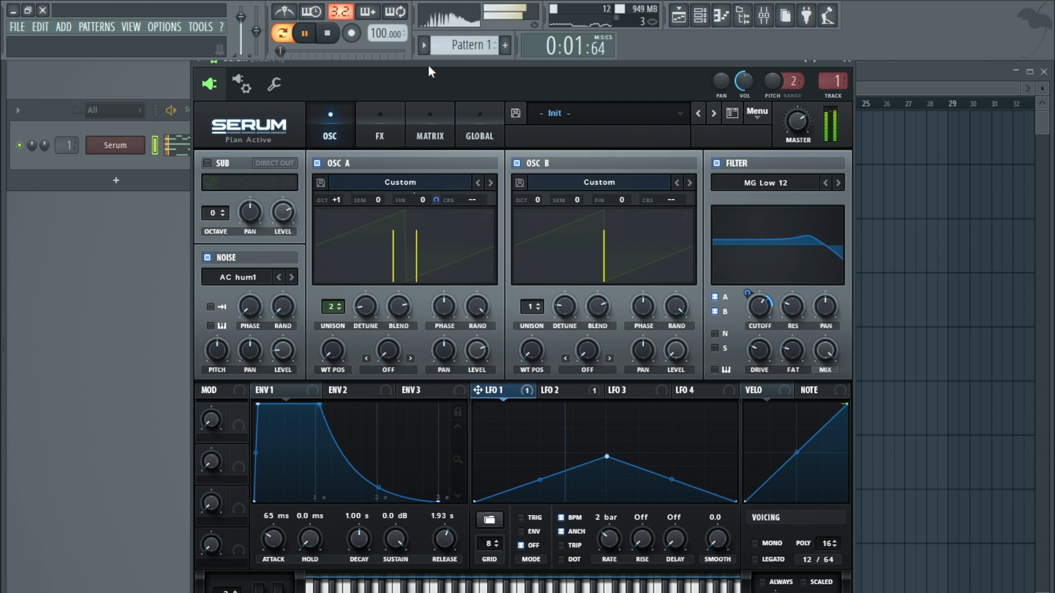
mouse_move(685, 319)
mouse_down()
mouse_move(687, 261)
mouse_move(673, 307)
mouse_up()
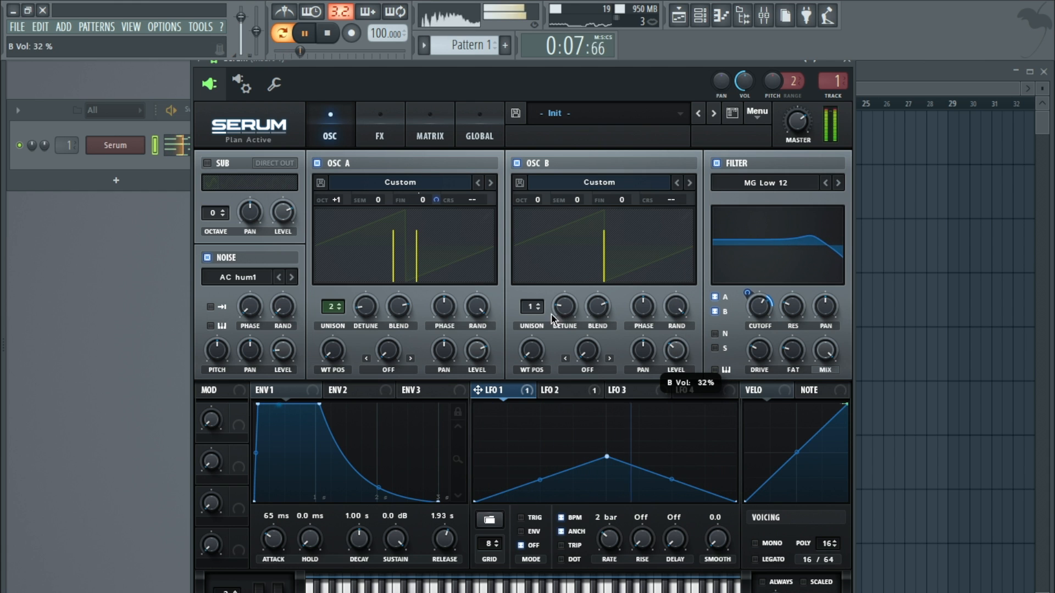
click(538, 304)
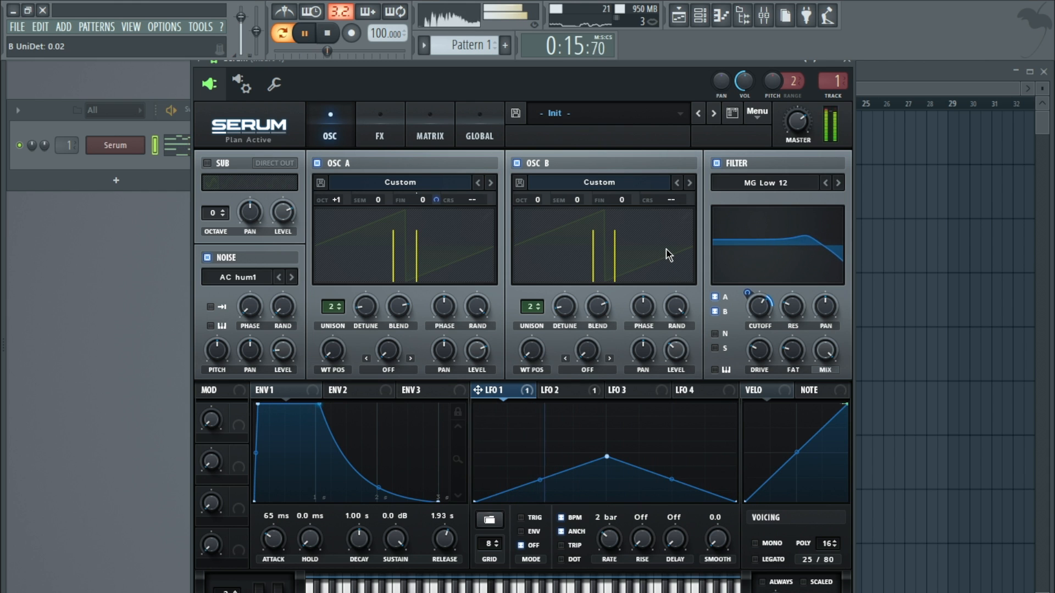
drag(683, 356, 683, 332)
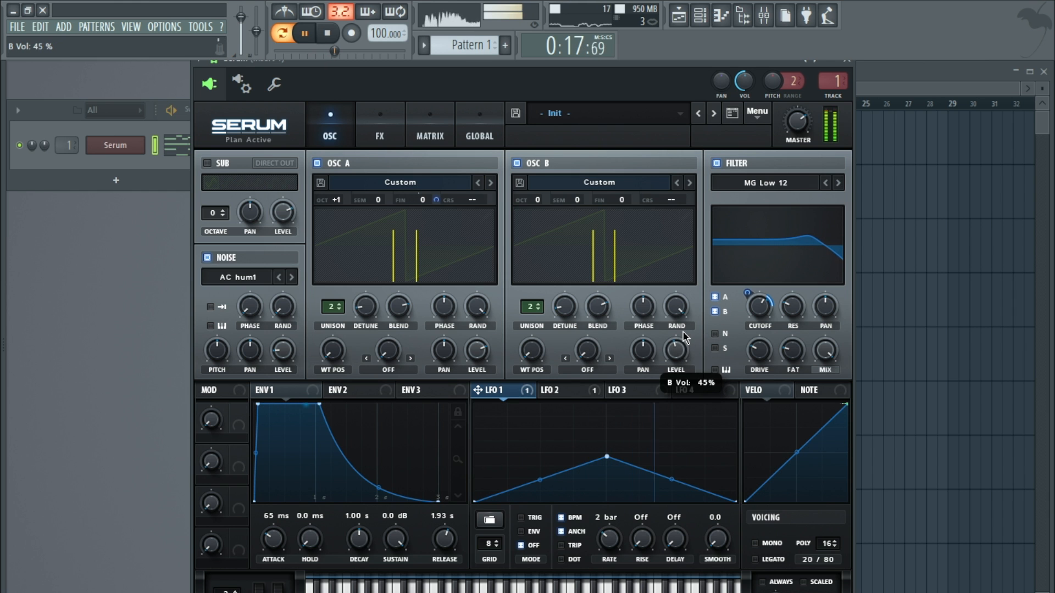
Step: Set the filter cutoff to 2489 Hz, raise LFO 1's middle peak to about 60% height, and stop playback
drag(760, 316, 747, 272)
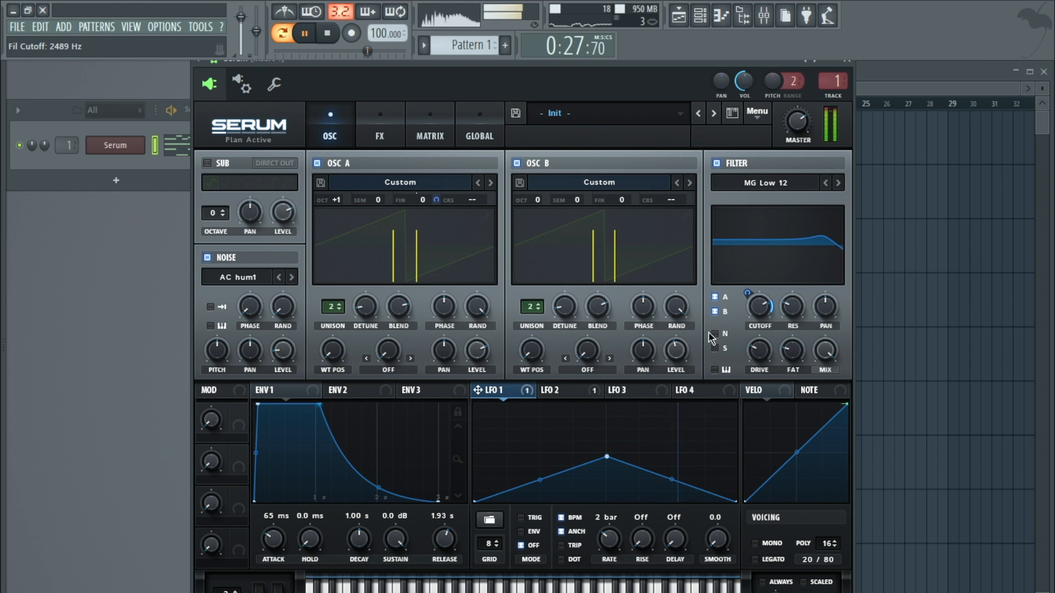
drag(606, 457, 605, 438)
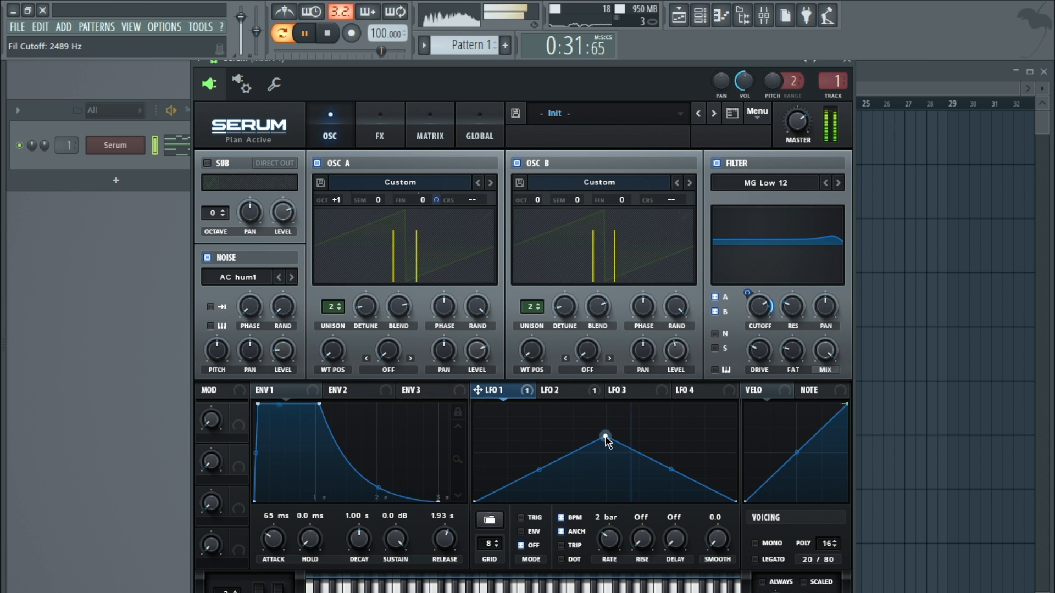
drag(606, 436, 607, 444)
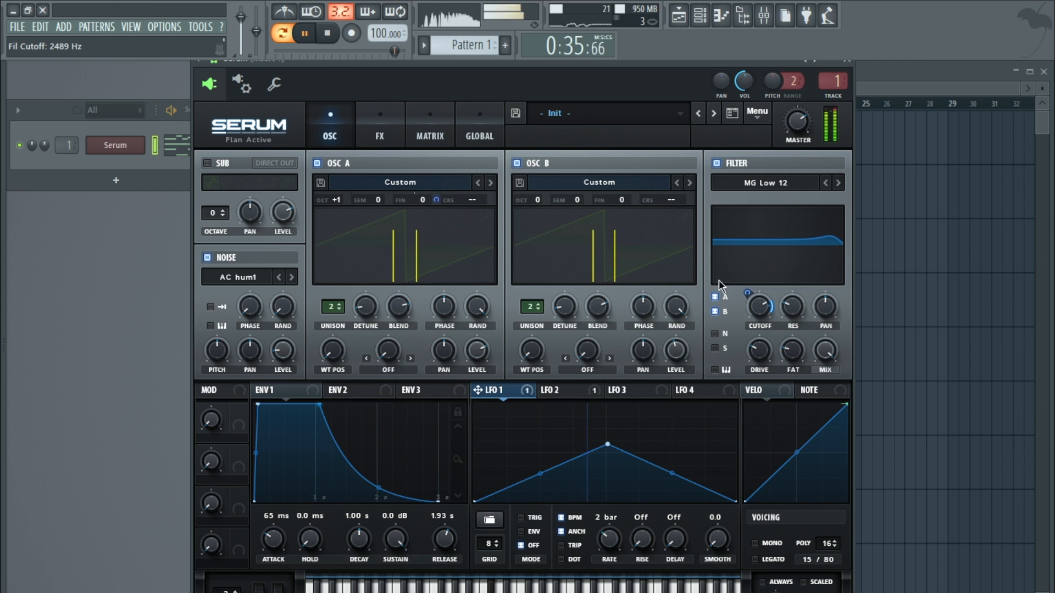
key(space)
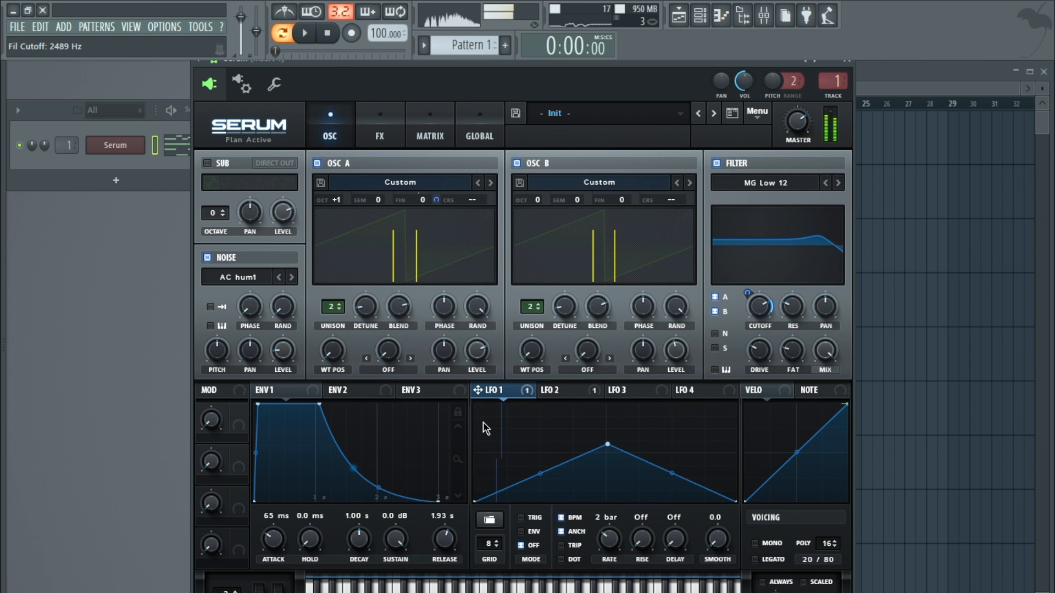